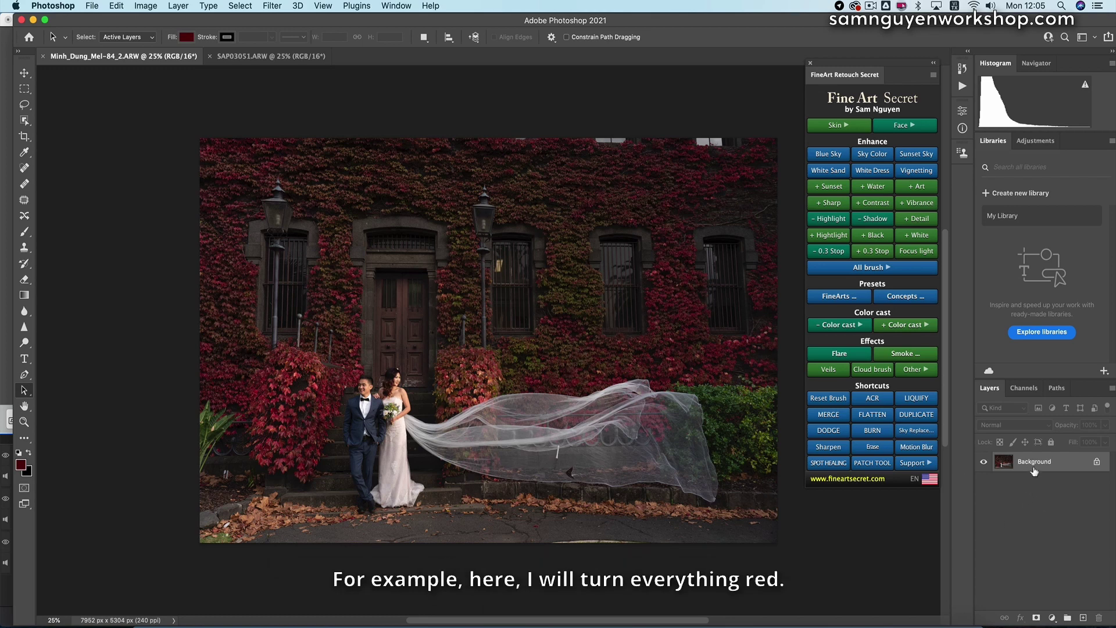
- Duplicate the Background layer of the wedding photo and apply the red-leaf preset Beach 1 from FineArt Colors 1
key("super+j")
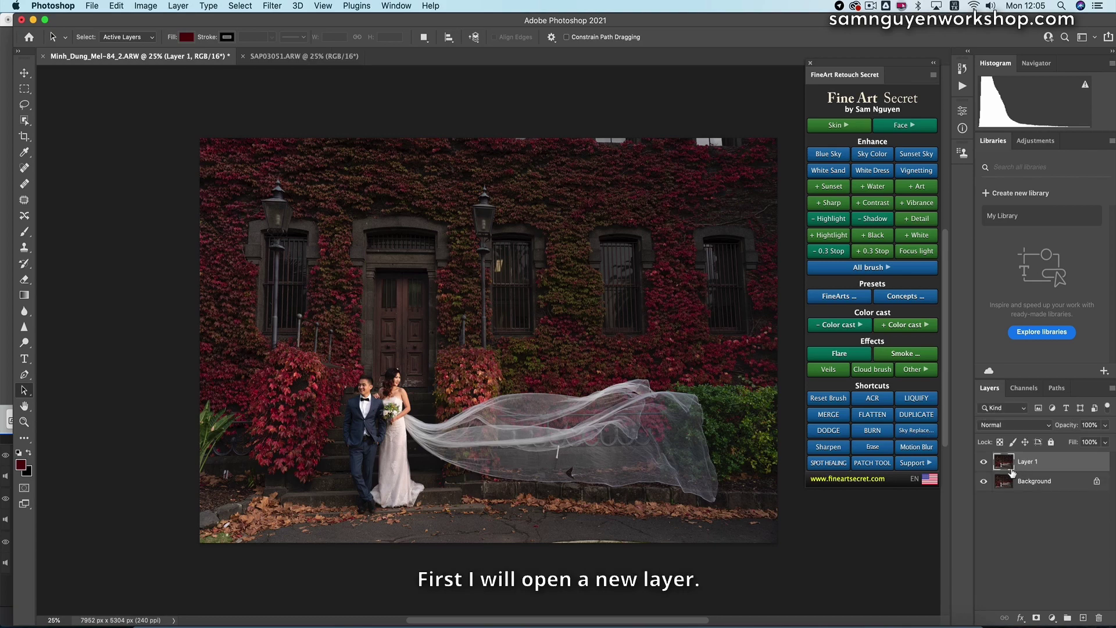
left_click(839, 298)
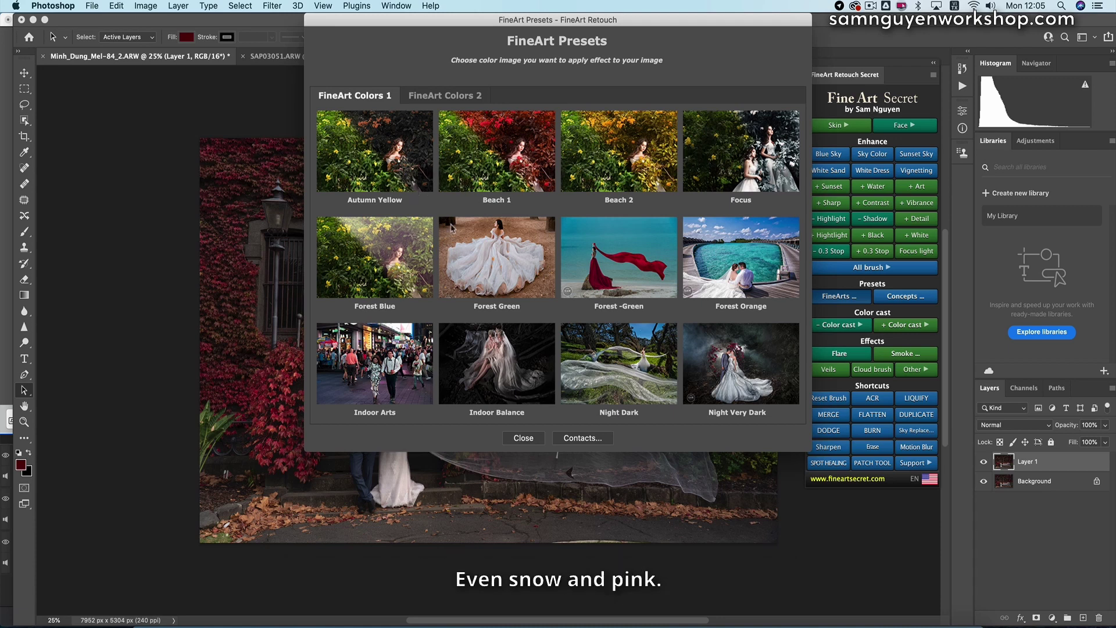
left_click(490, 176)
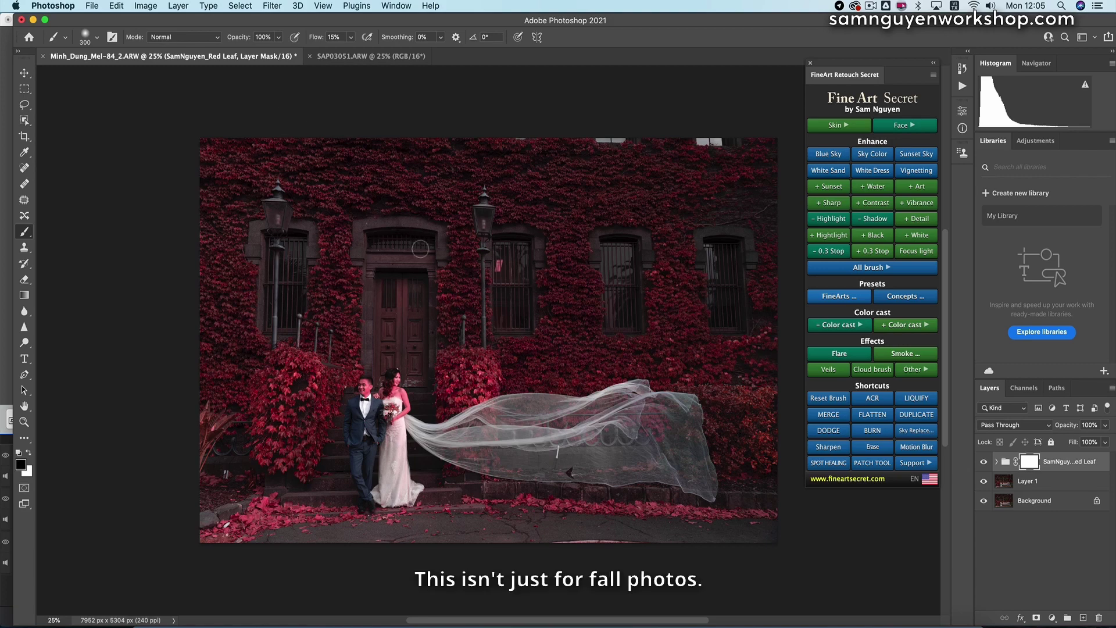
- Switch to the SAP03051.ARW photo and apply the same red-leaf FineArt preset to it
left_click(389, 58)
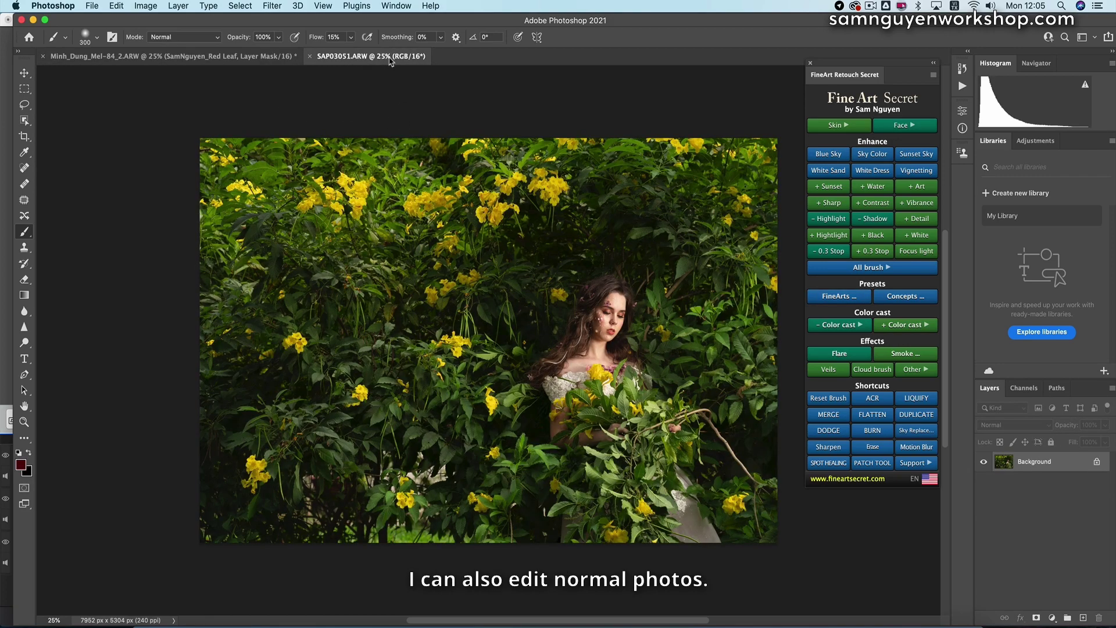
left_click(835, 355)
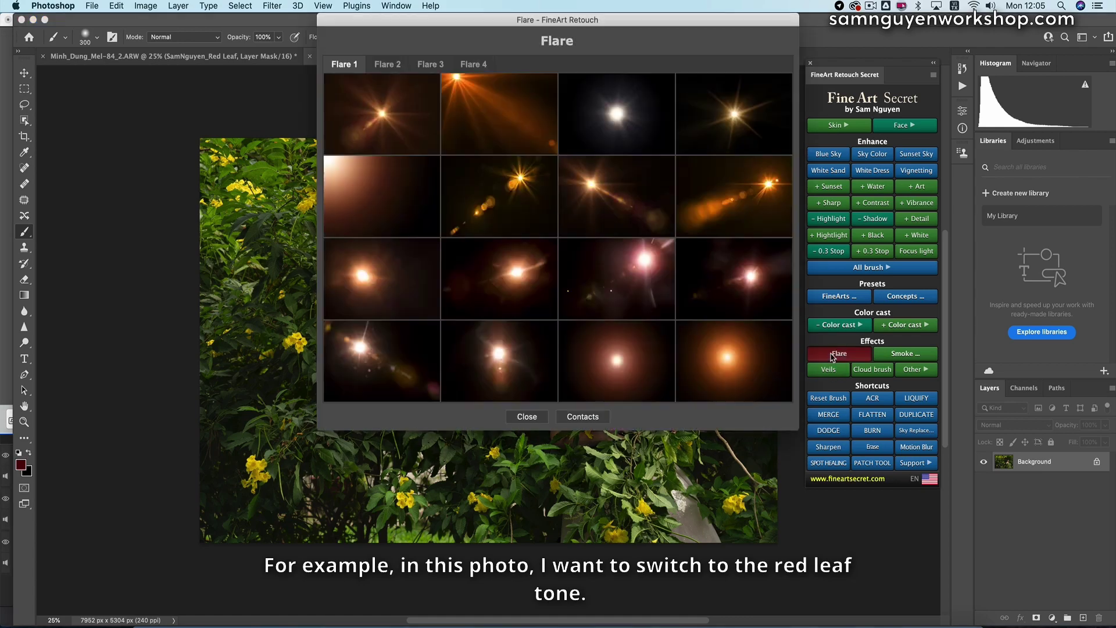
left_click(527, 417)
left_click(838, 296)
left_click(482, 154)
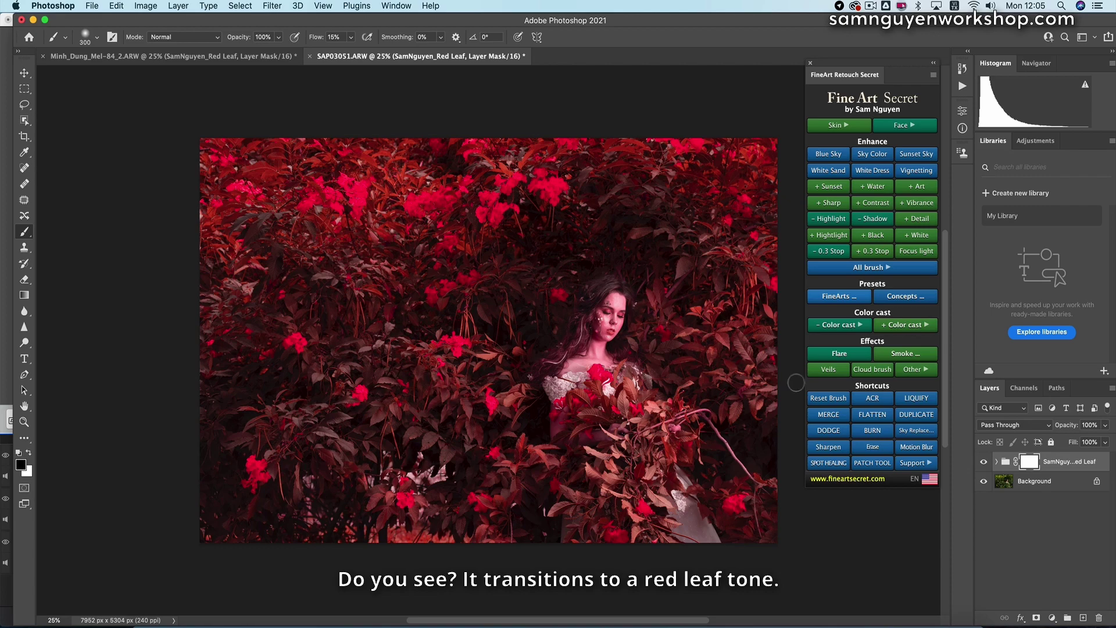
- Return to the wedding photo, compare it with and without the Red Leaf group, and lower the group's opacity to 68%
left_click(262, 58)
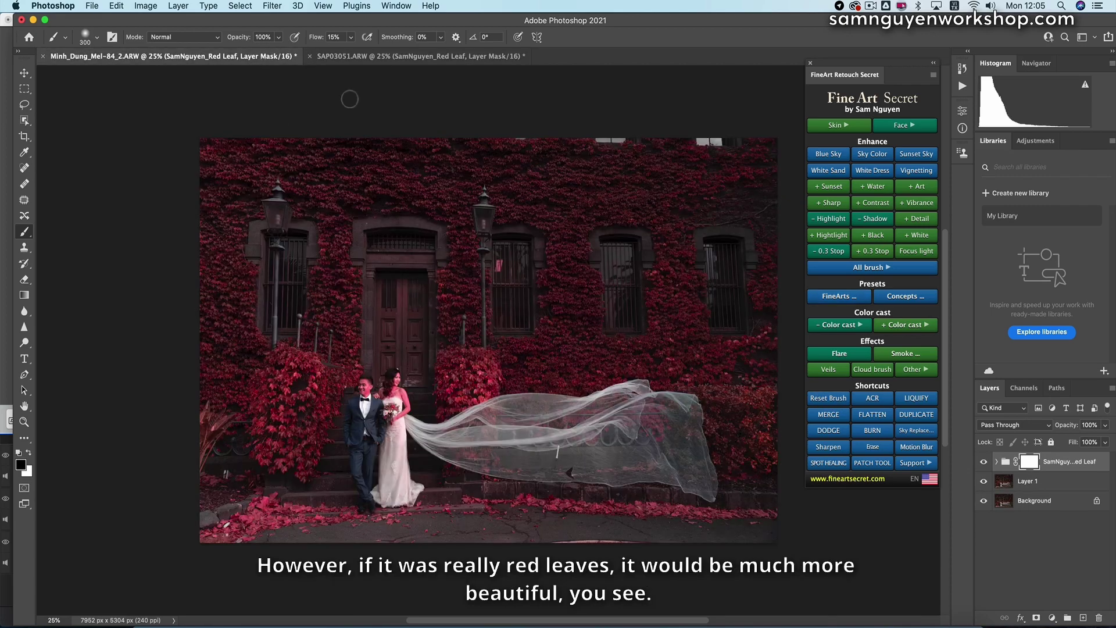
left_click(983, 462)
left_click(984, 462)
left_click(984, 462)
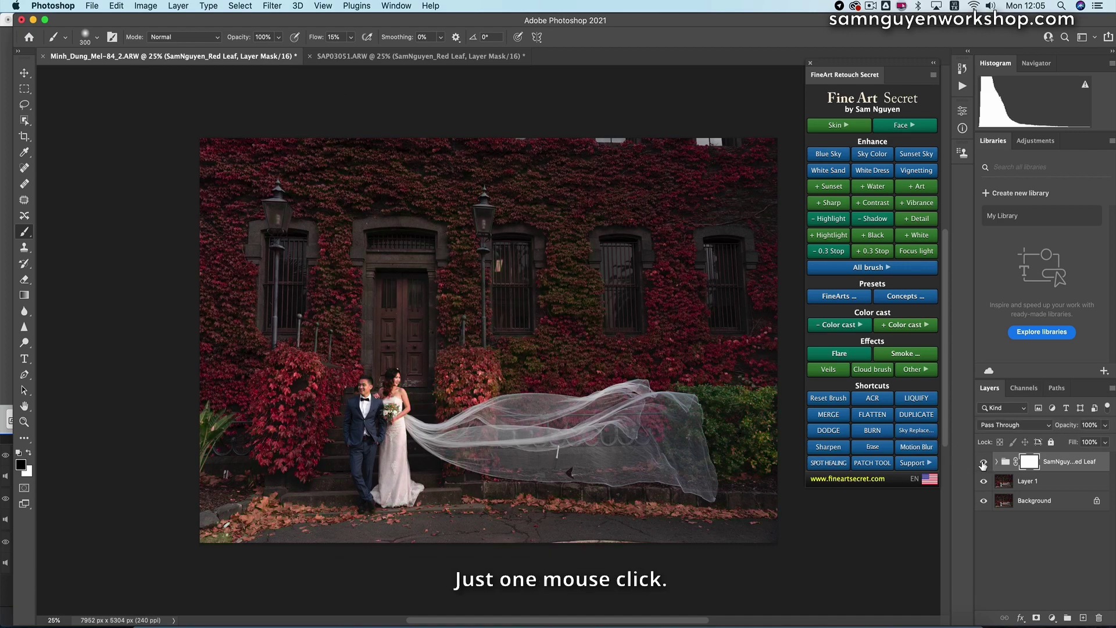
left_click(1104, 425)
left_click_drag(1092, 436, 1081, 442)
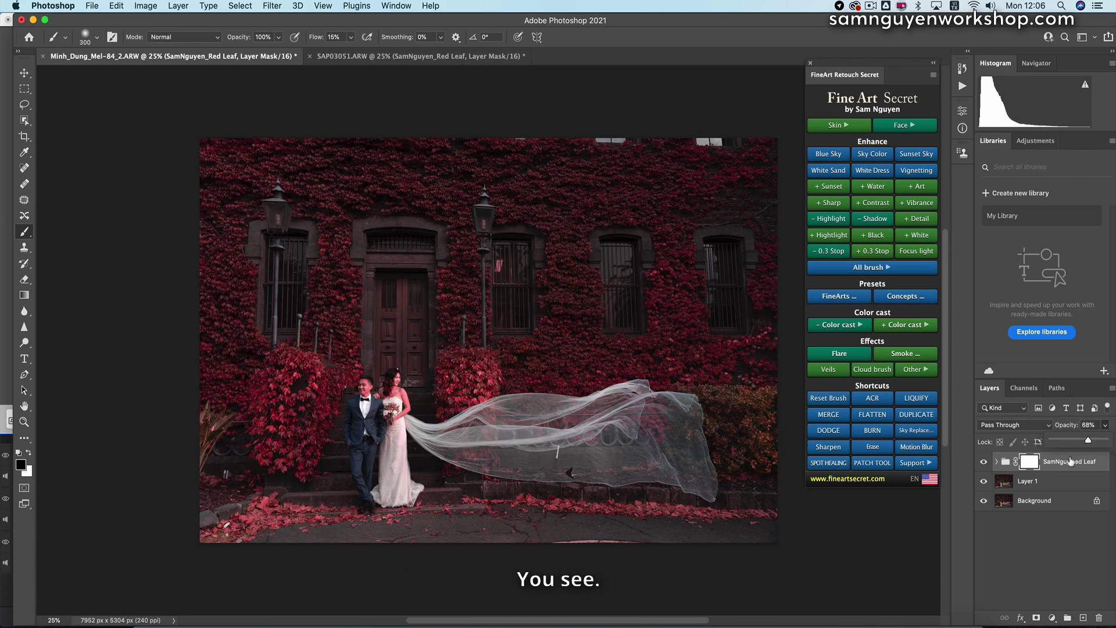
- Target the Red Leaf group's mask, reset the brush to 100% flow, and compare the couple with and without the effect
left_click(1029, 462)
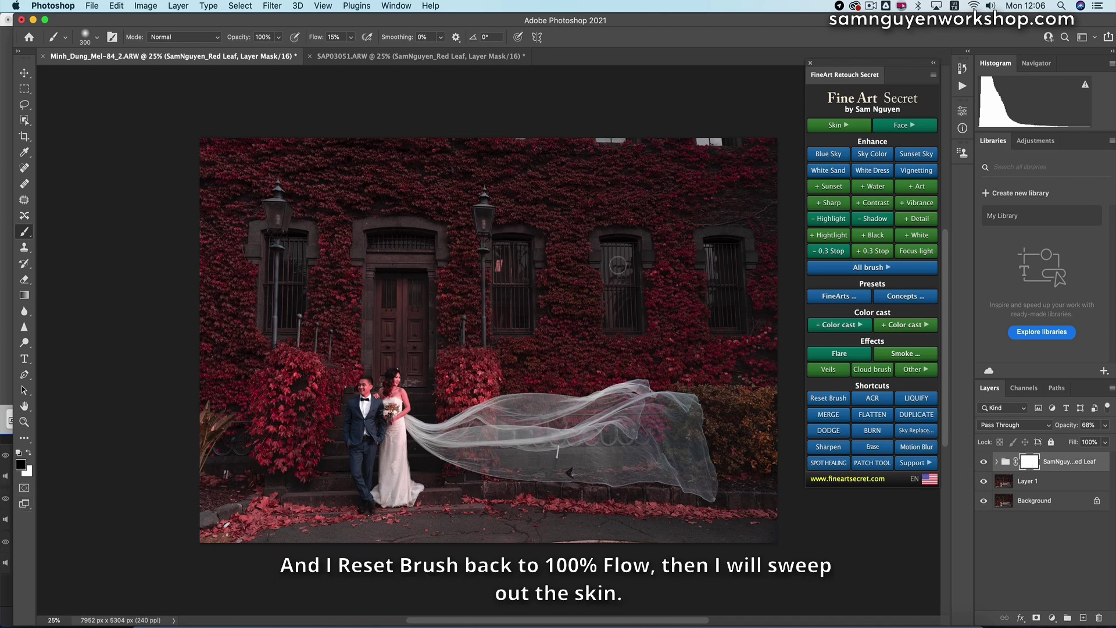
left_click(815, 398)
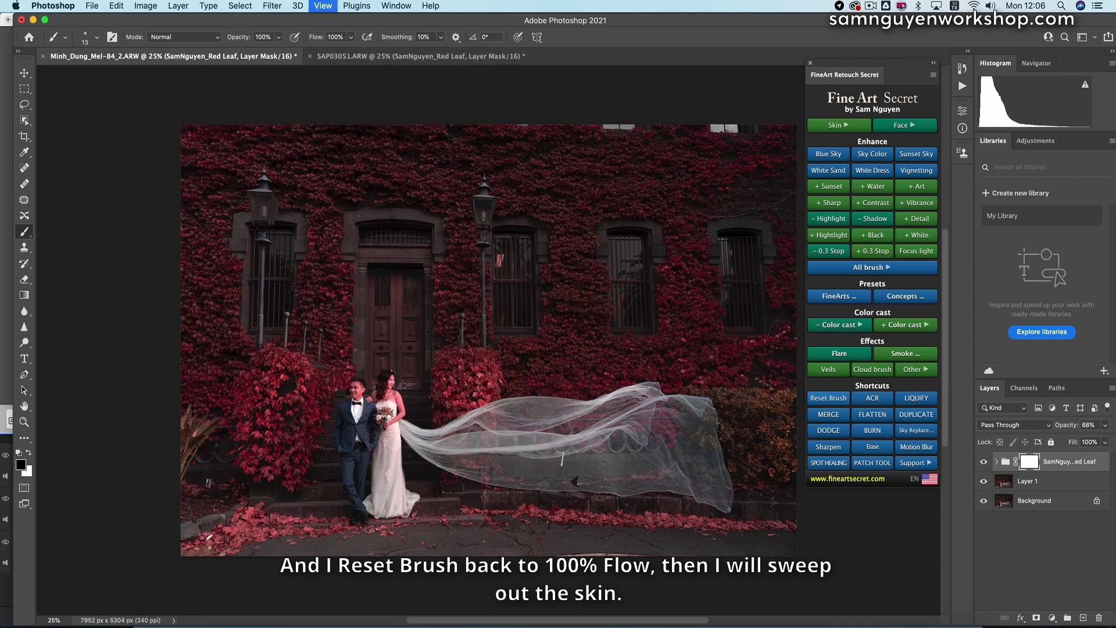
key("super+equal")
left_click_drag(351, 416, 420, 274)
left_click(983, 462)
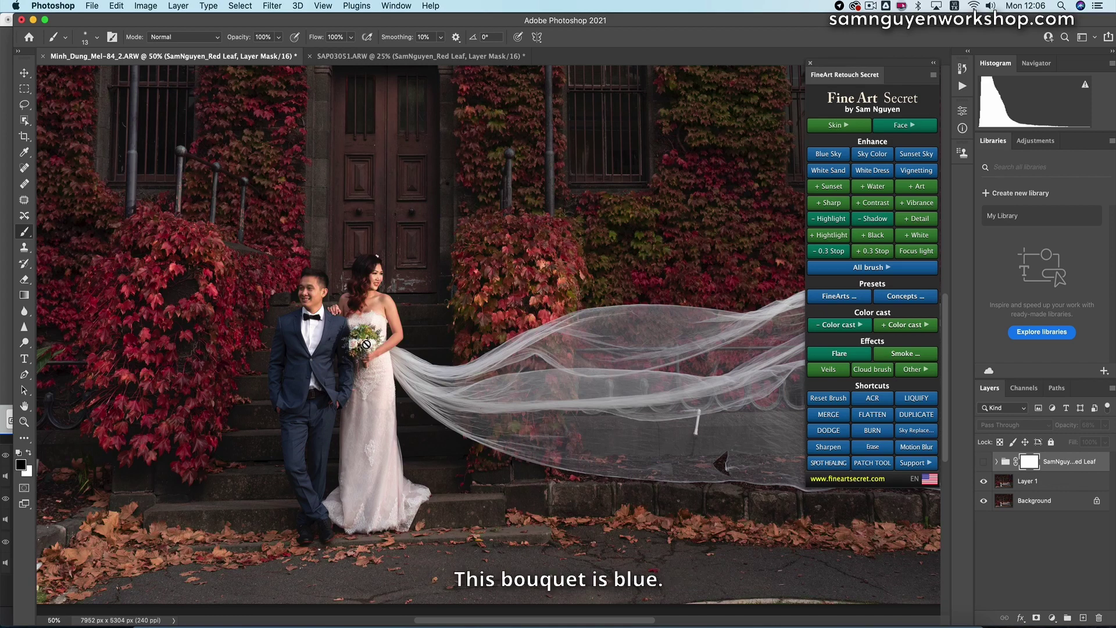
left_click(983, 462)
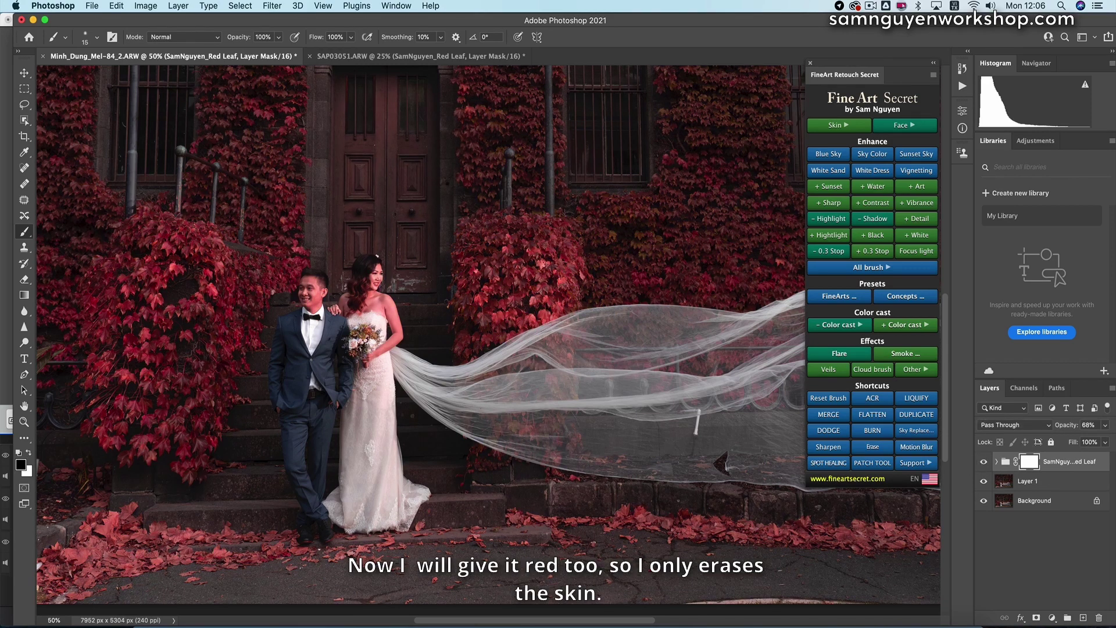
- Mask the red tone off the couple's skin and the bride's dress using brush sizes up to 700, then compare before and after
key("bracketright")
key("bracketright")
key("bracketright")
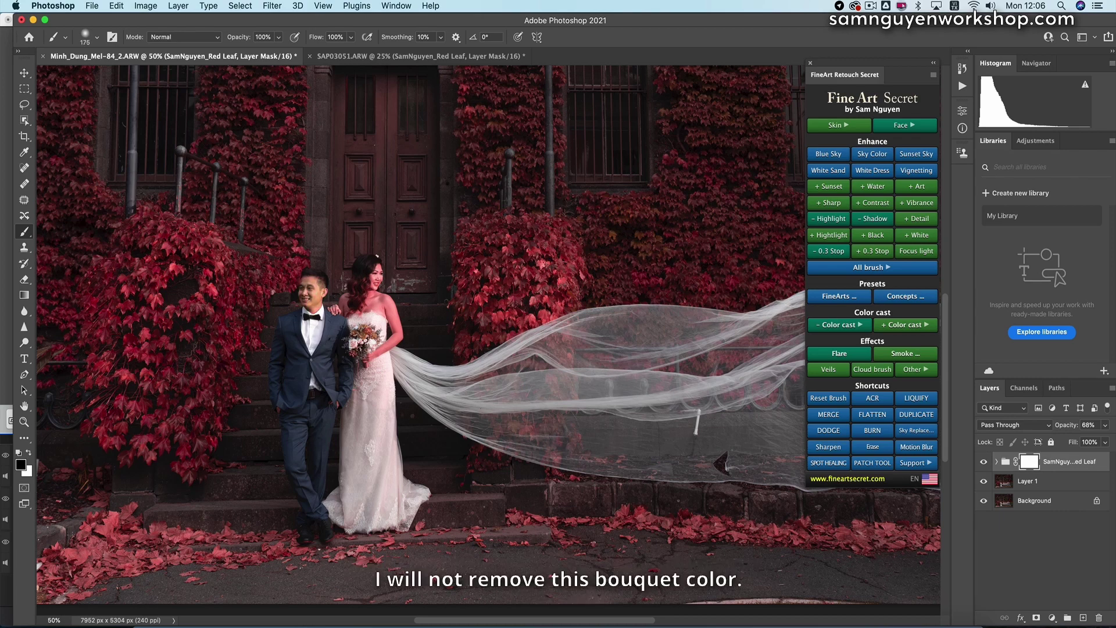
key("bracketright")
key("bracketright")
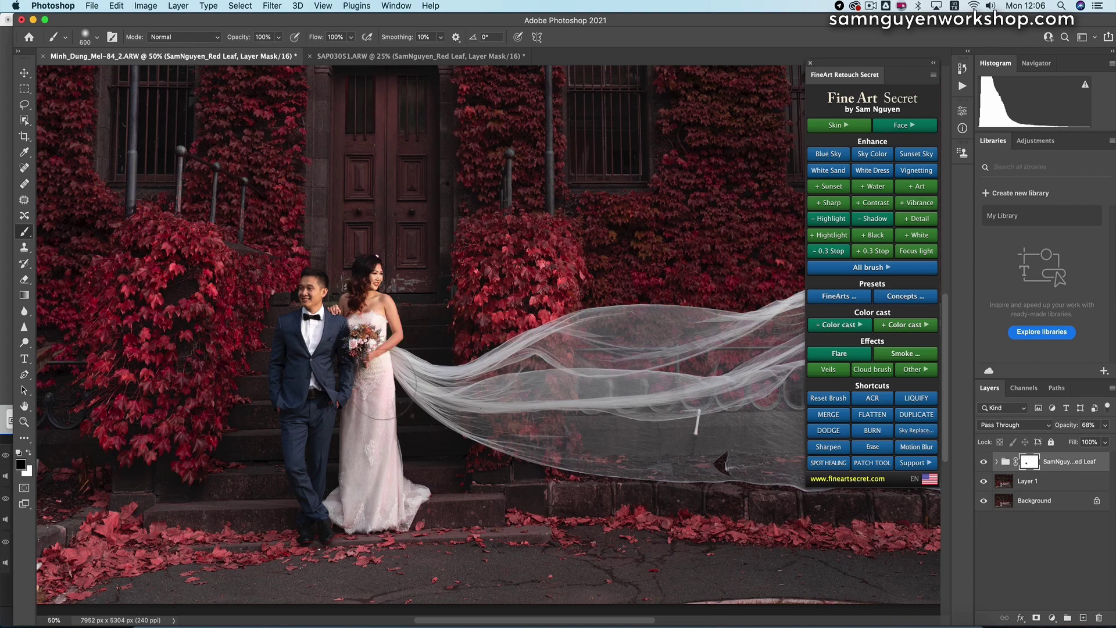
key("bracketright")
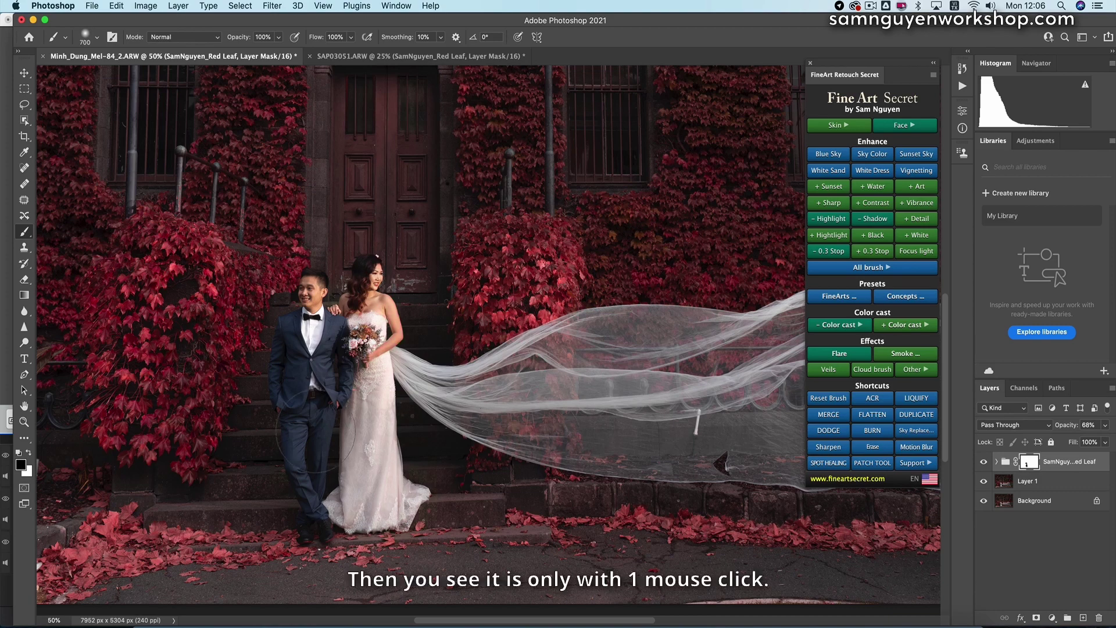
key("bracketleft")
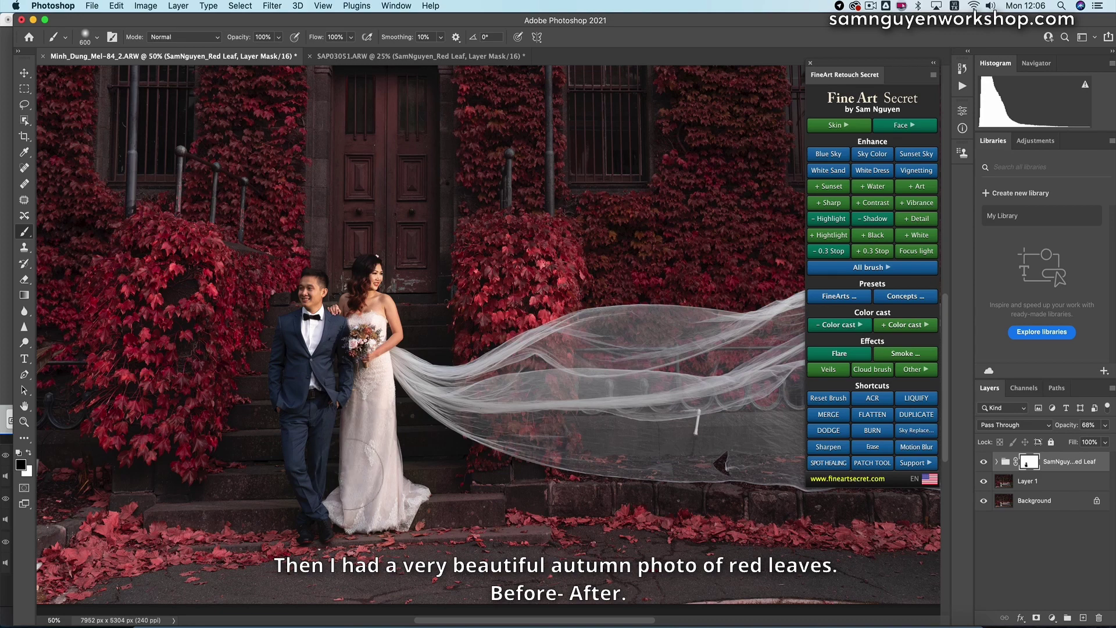
key("super+minus")
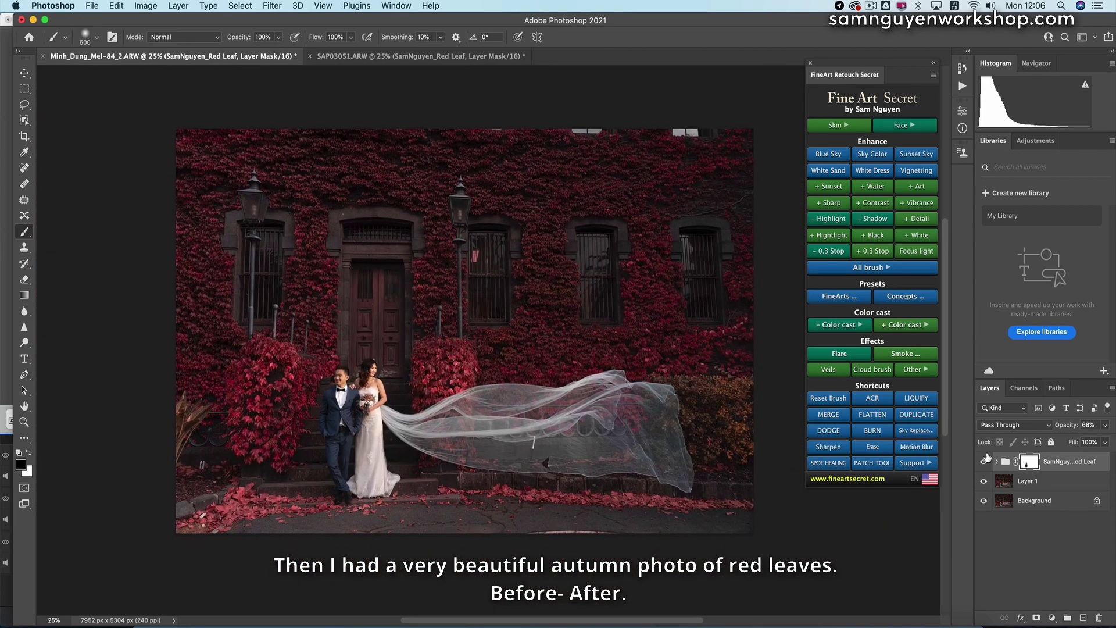
left_click(984, 460)
left_click(984, 461)
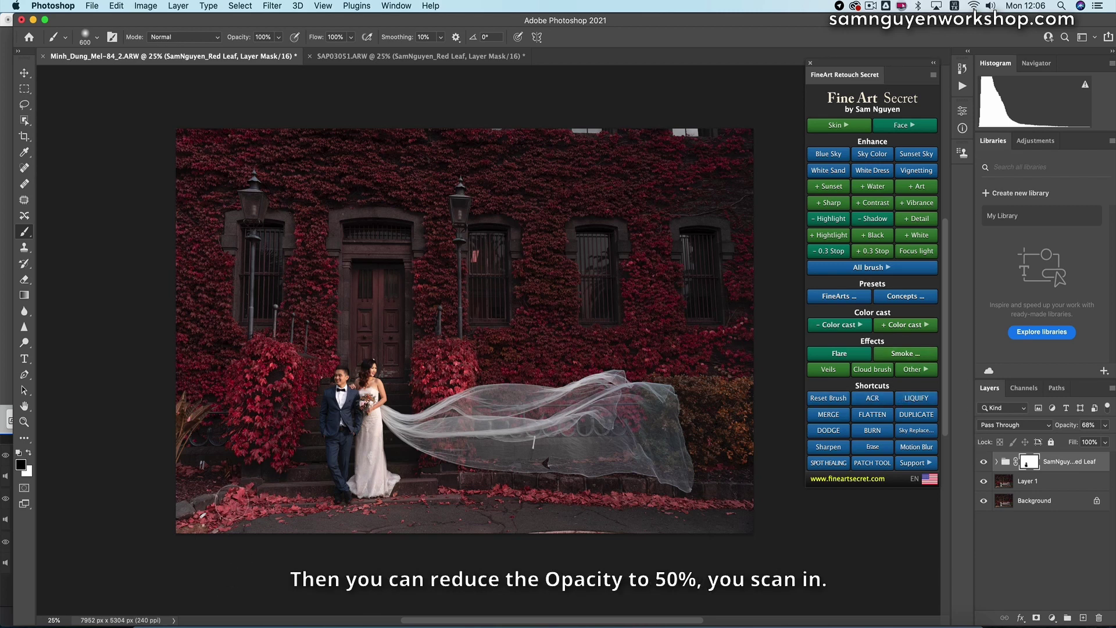
- Partly remove the red tone from the ground on the mask with a size 1100 brush at 50% opacity
key("5")
key("bracketright")
key("bracketright")
key("bracketright")
key("bracketright")
key("bracketright")
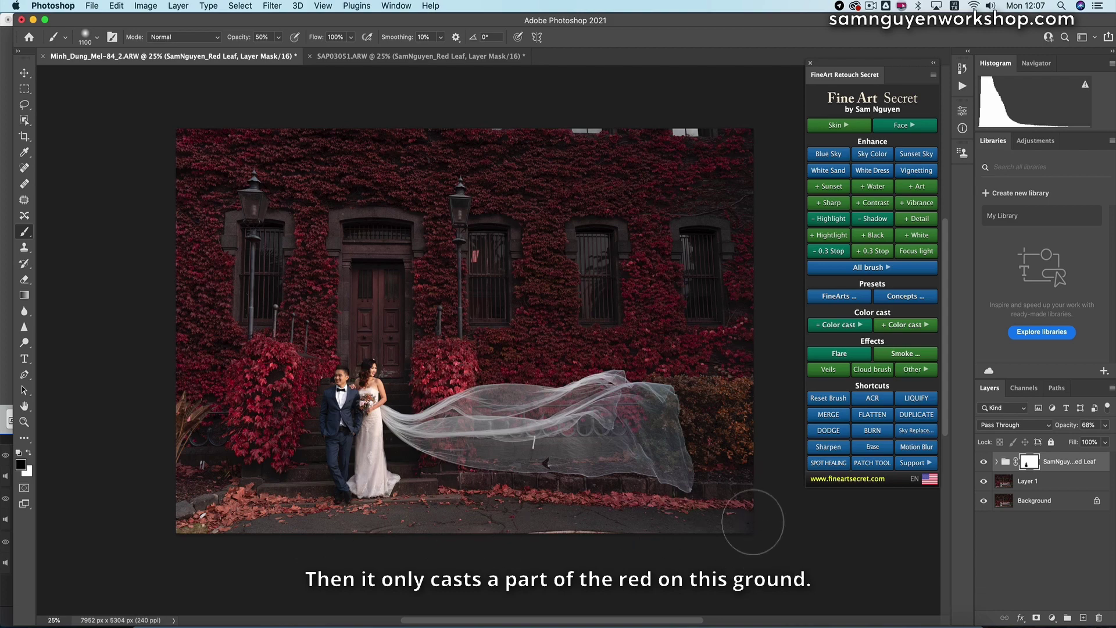
- Add a Brush Color layer and sample a paint color from the foliage beside the veil
key("super+equal")
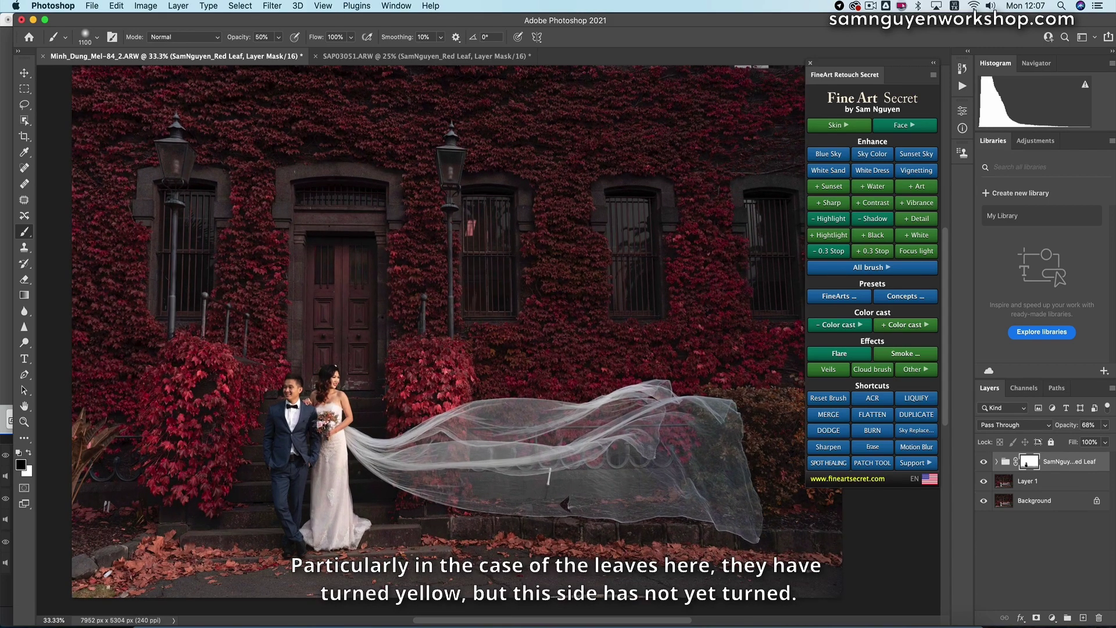
scroll(601, 385, "right", 5)
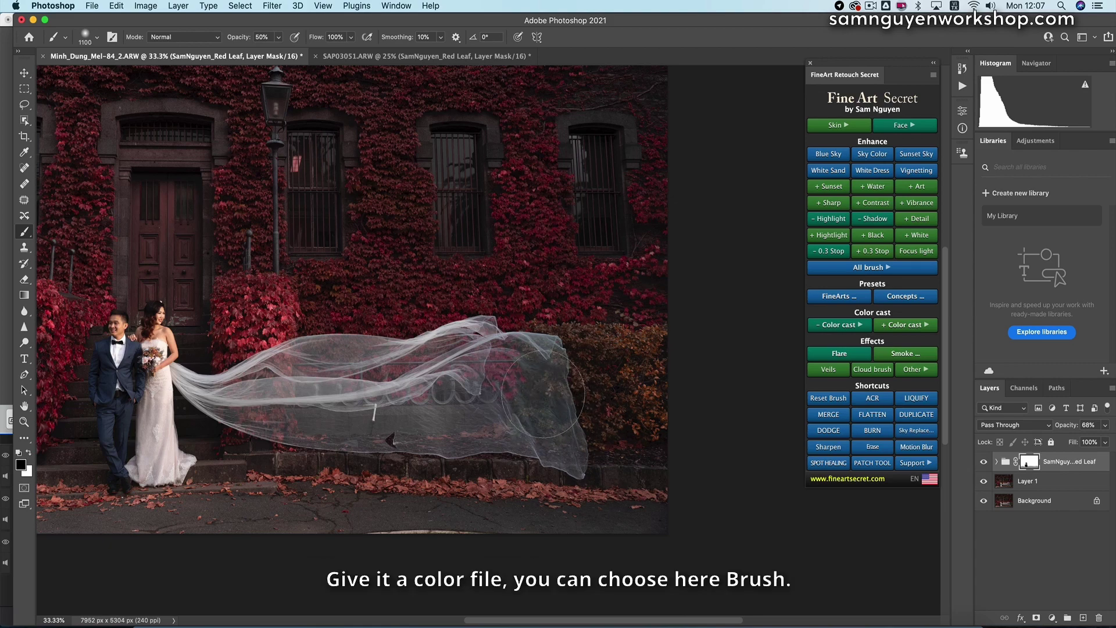
left_click(852, 269)
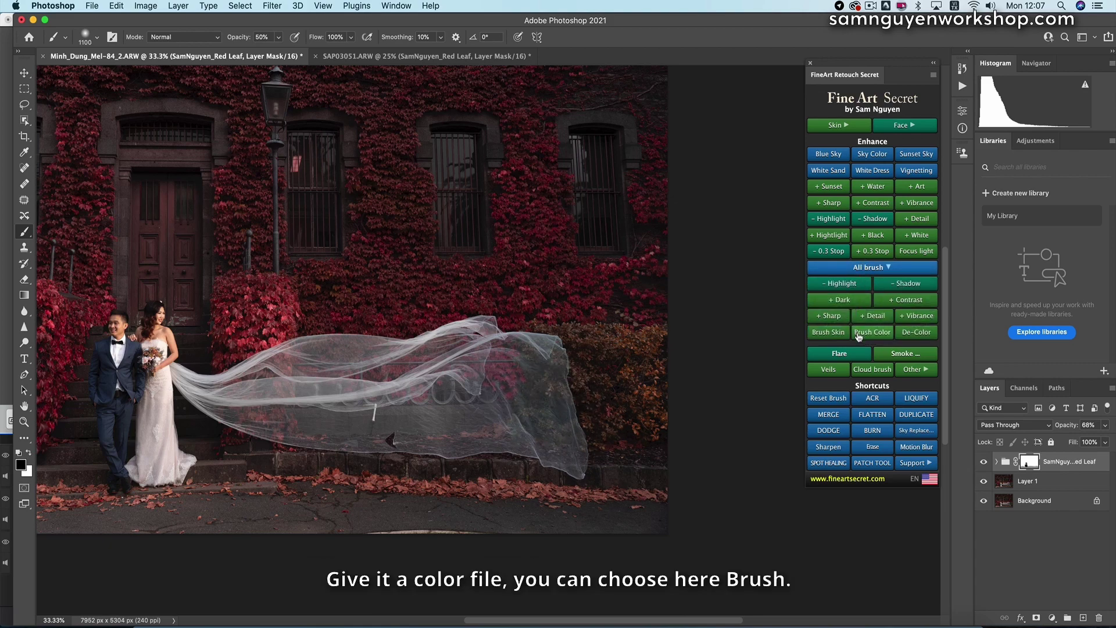
left_click(866, 332)
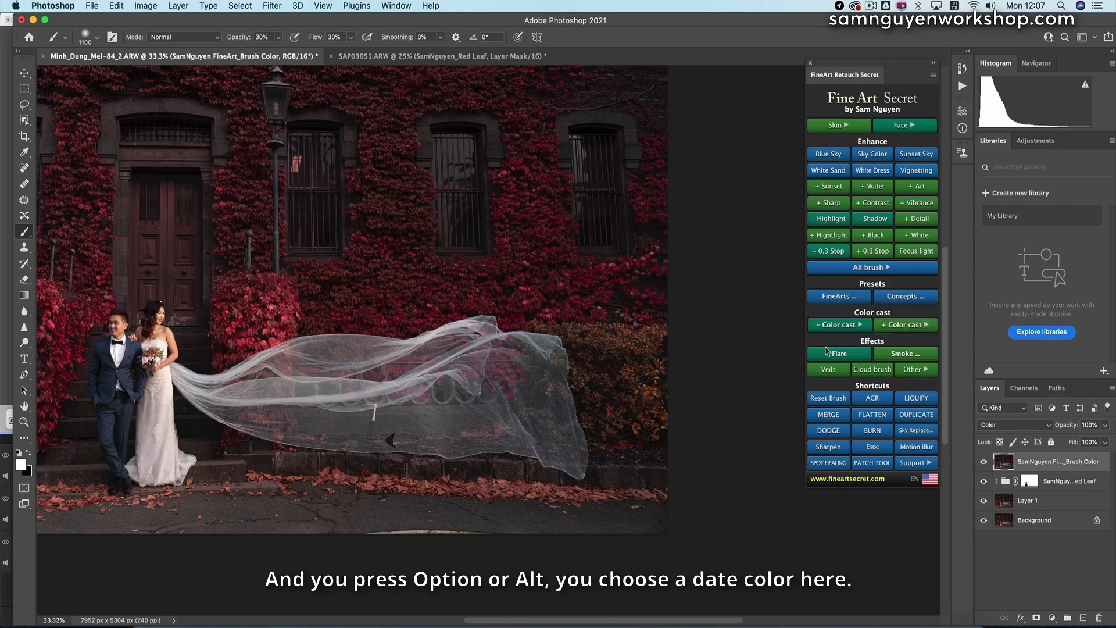
left_click(614, 388, "alt")
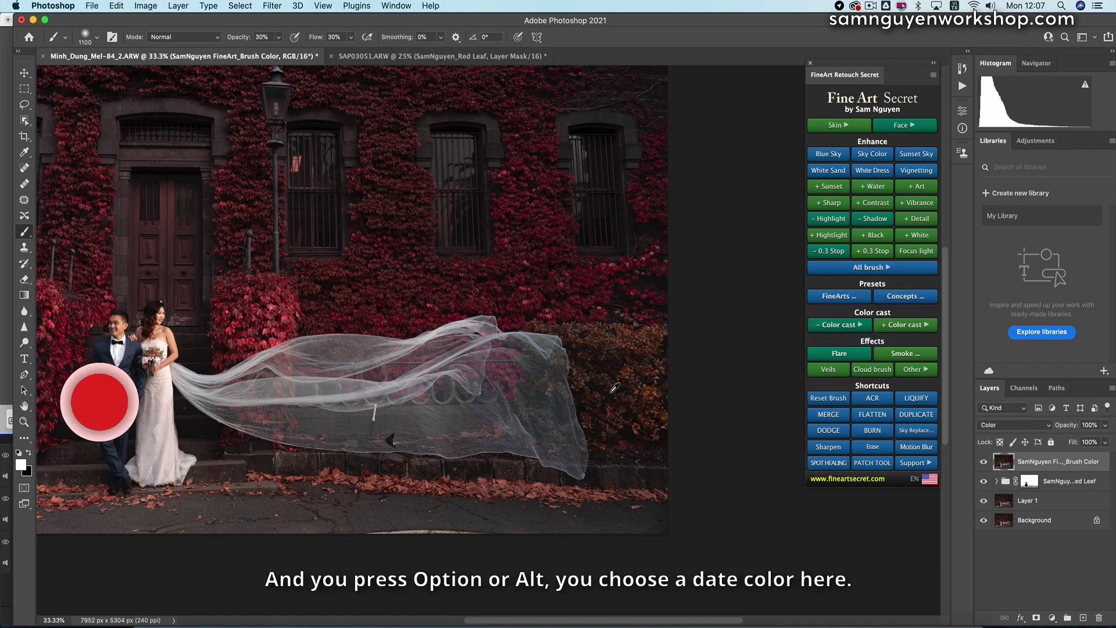
left_click(589, 350, "alt")
- Paint the sampled color over the mismatched foliage seen through the veil with a size 300 brush, and compare before and after
key("bracketleft")
key("bracketleft")
key("bracketleft")
key("bracketleft")
key("bracketleft")
key("bracketleft")
key("bracketleft")
key("bracketleft")
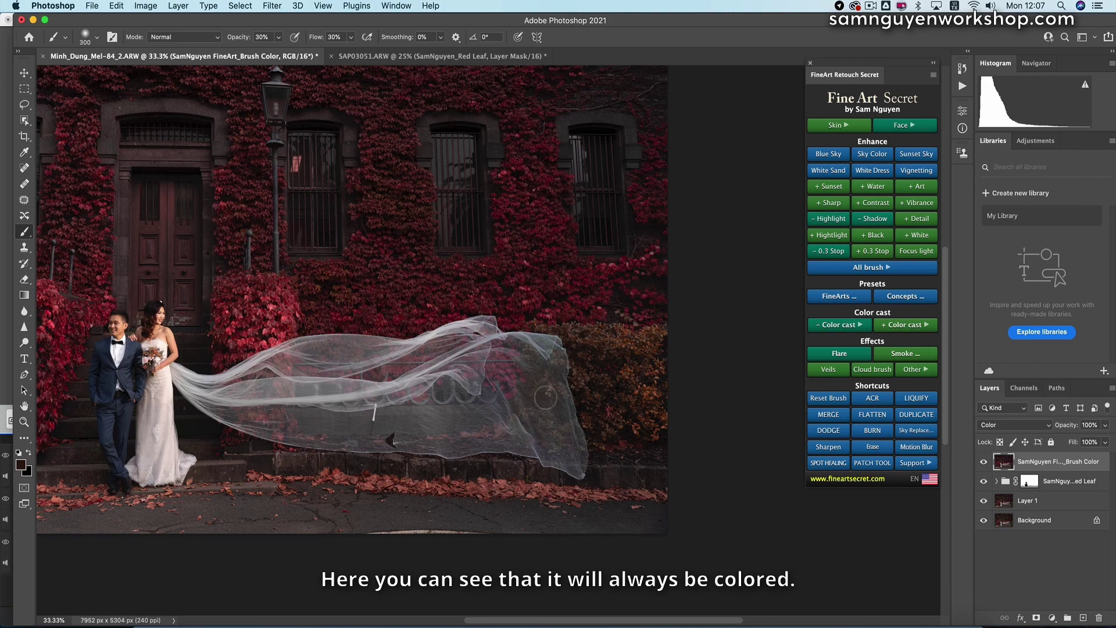
left_click(983, 463)
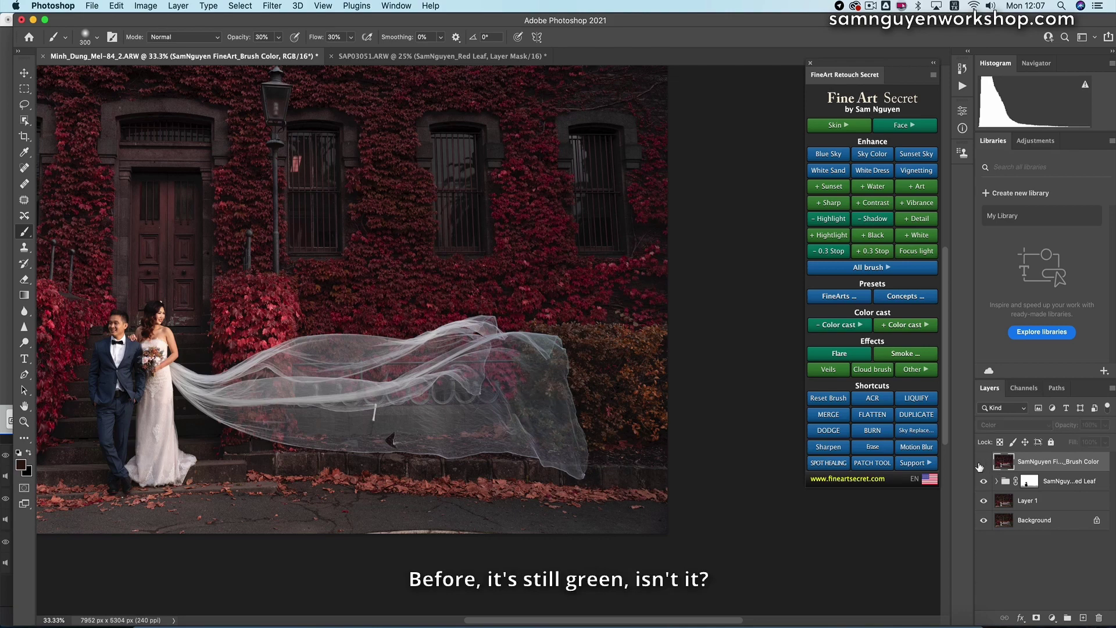
left_click(983, 463)
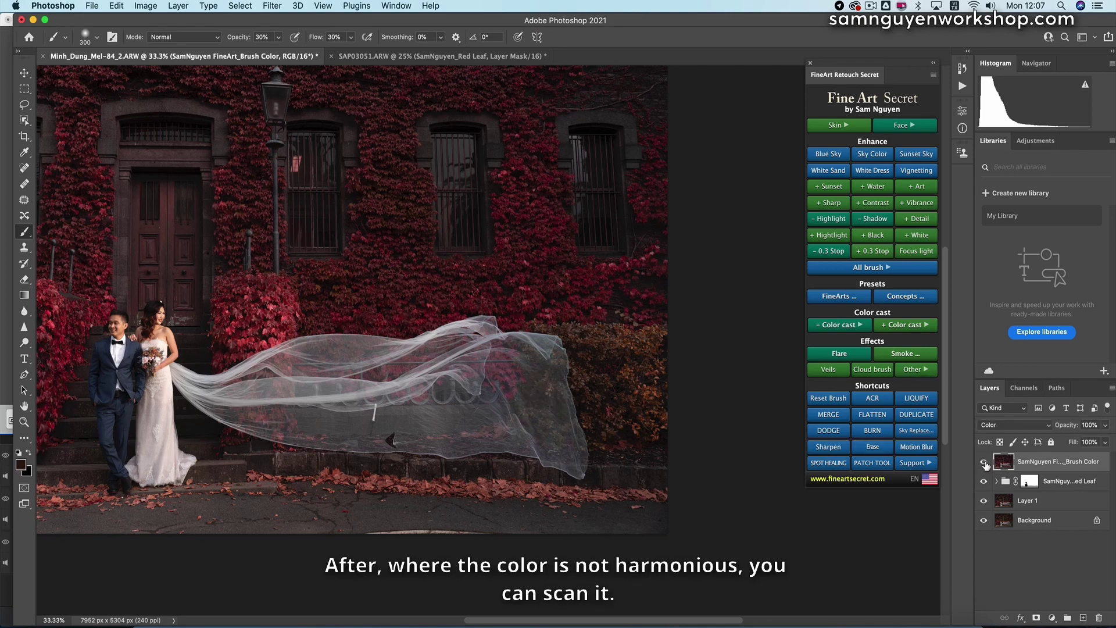
key("bracketleft")
- Merge the visible result into a new layer on top of the stack
key("super+minus")
key("super+minus")
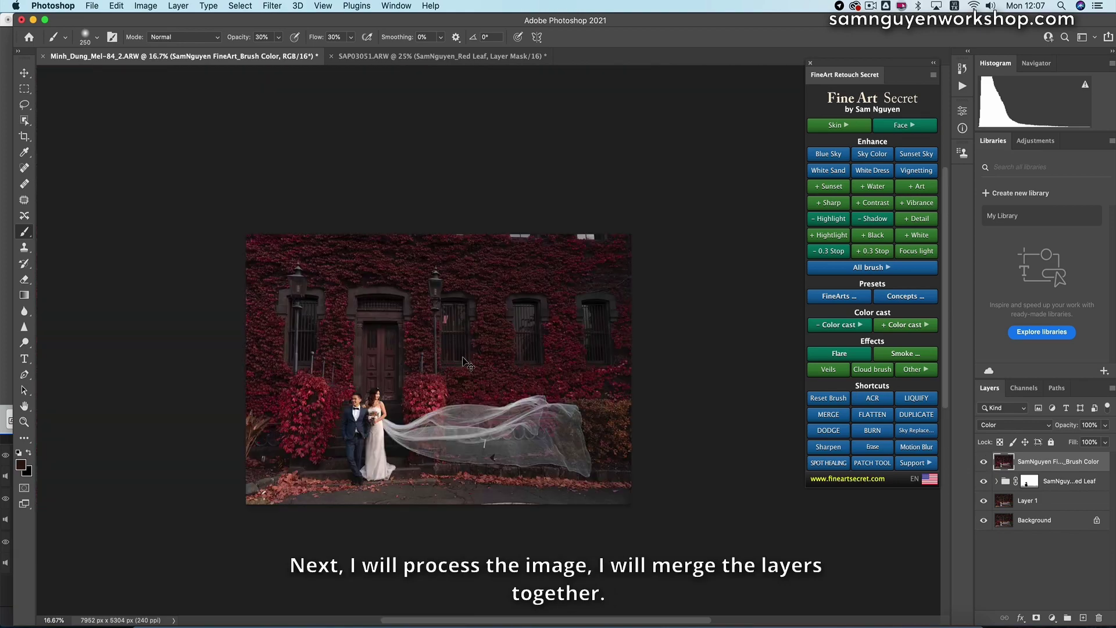
key("super+equal")
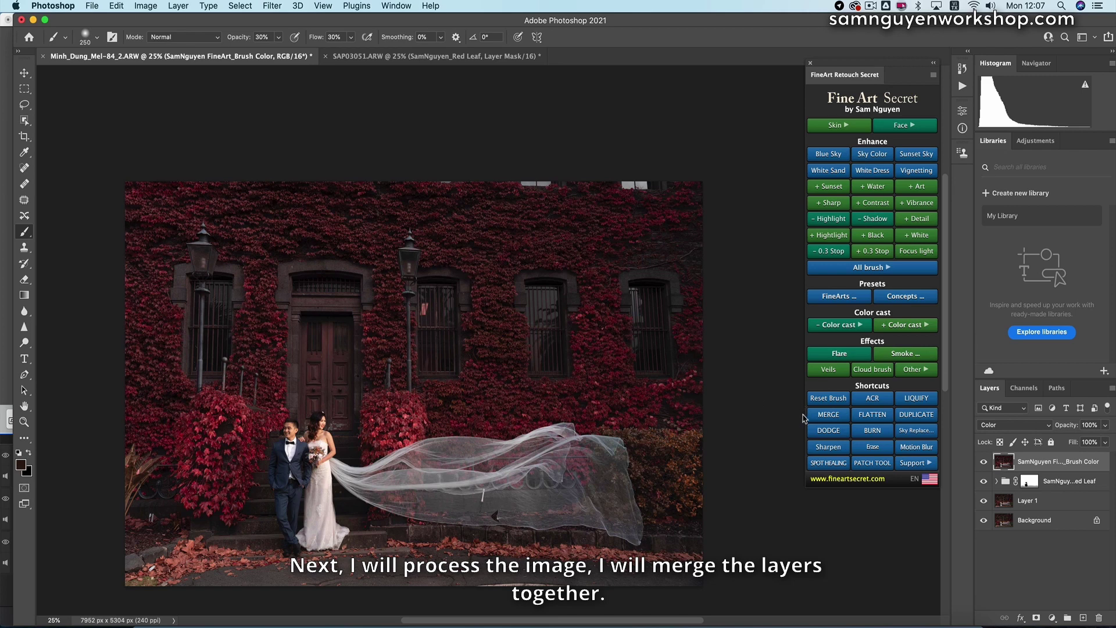
left_click(819, 415)
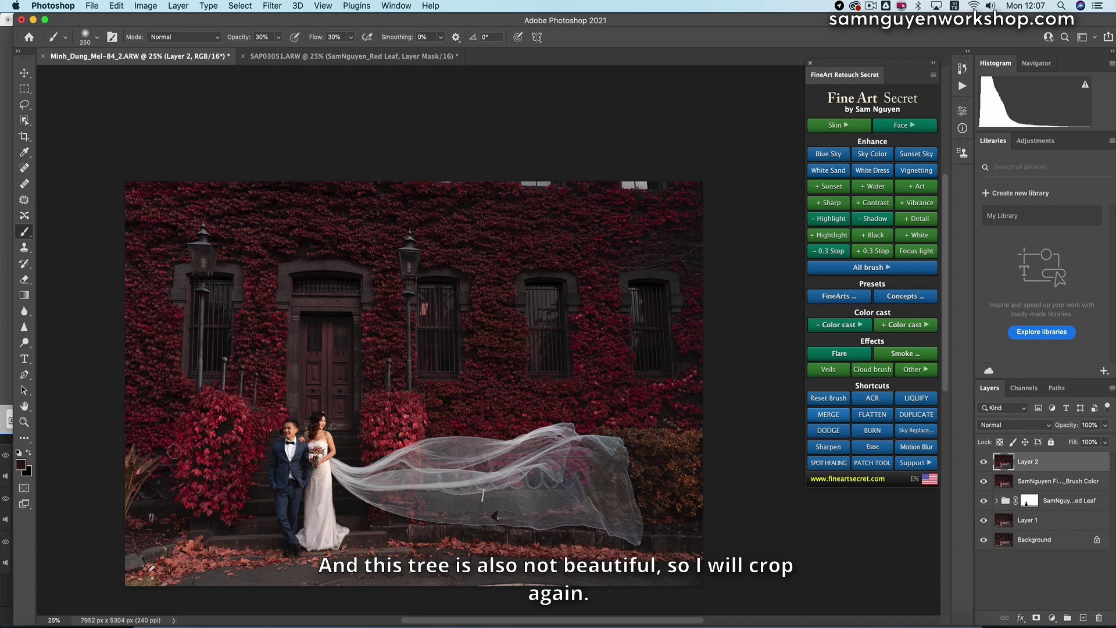
- Crop the photo slightly tighter on all sides, using the Rule of Thirds overlay
key("c")
left_click(124, 183)
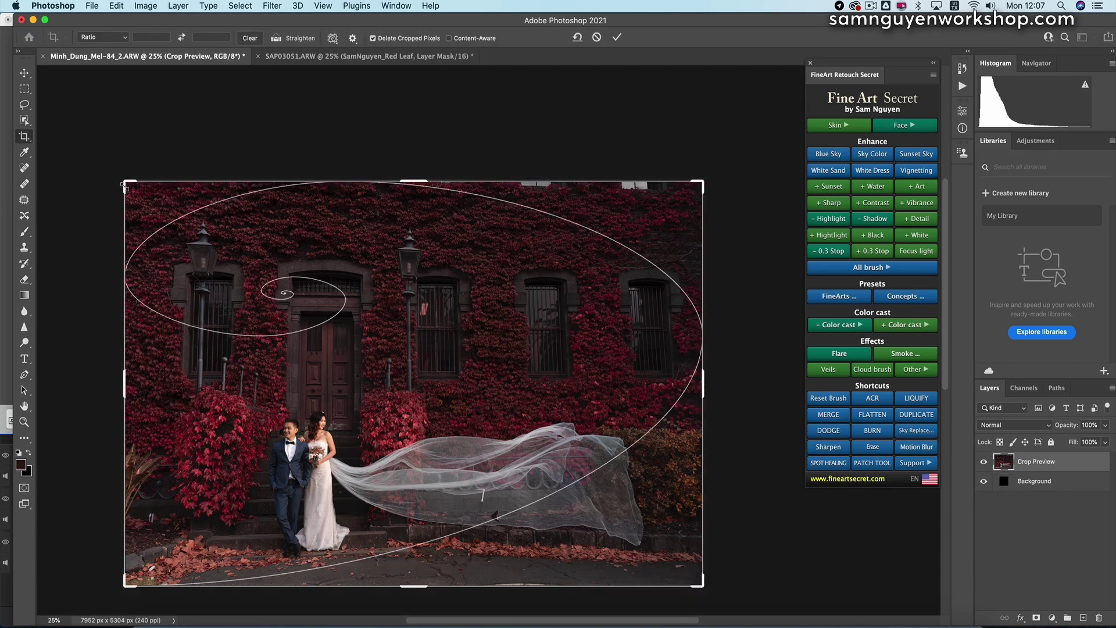
left_click(333, 37)
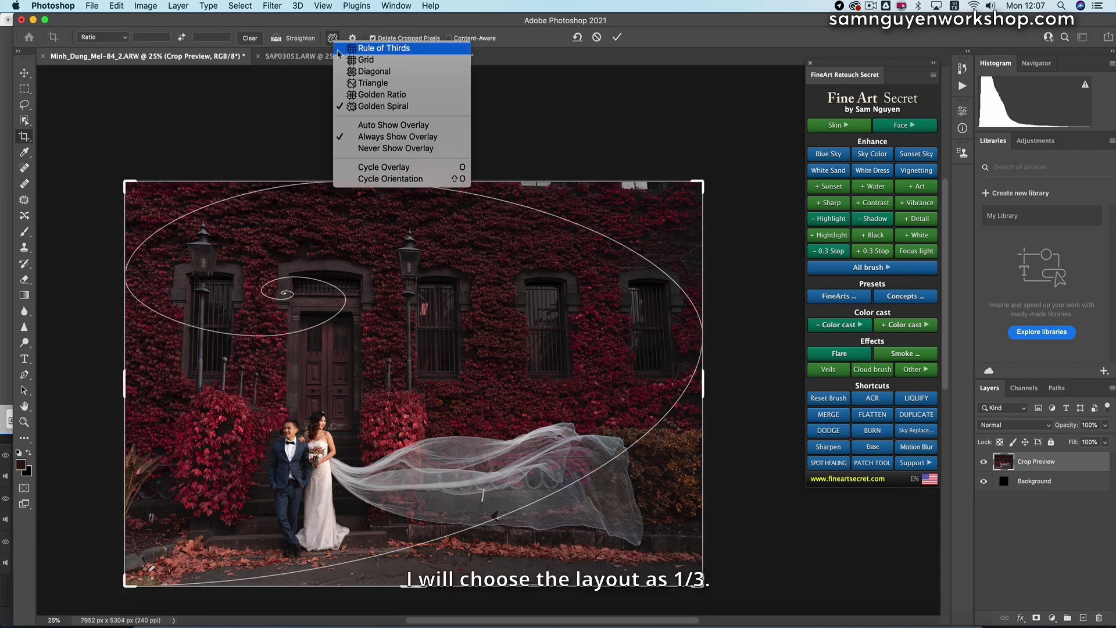
left_click(356, 46)
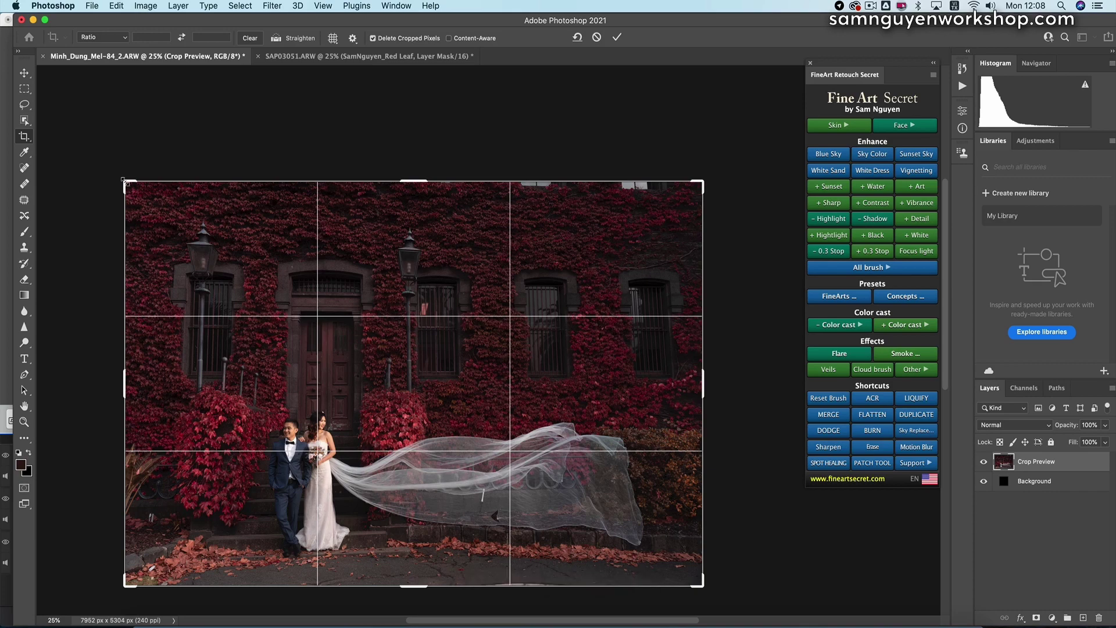
left_click_drag(125, 182, 131, 187)
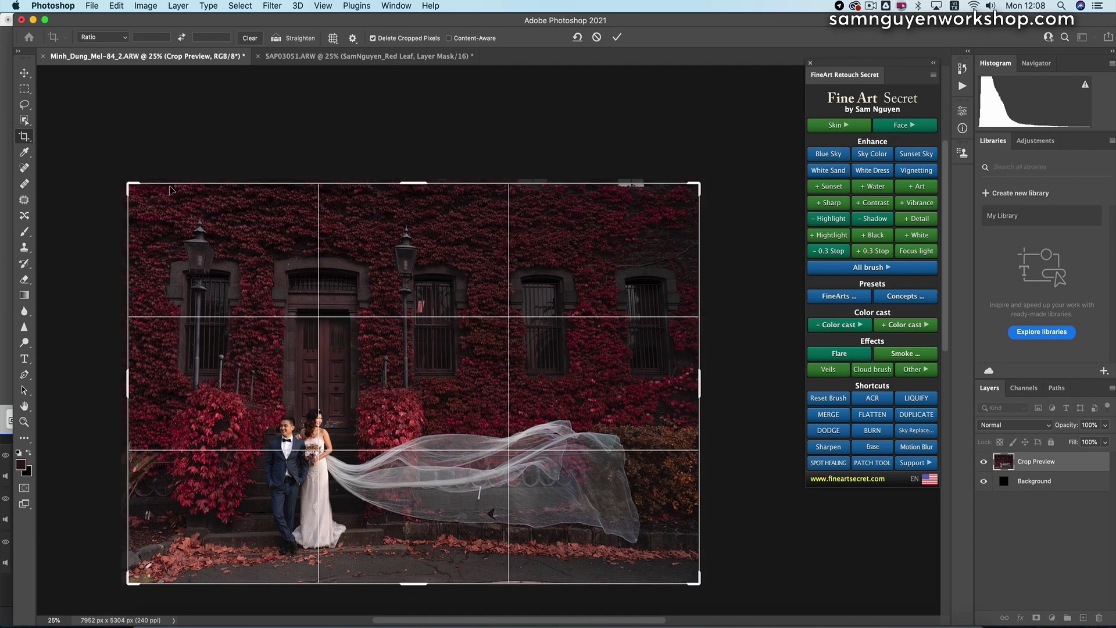
key("Return")
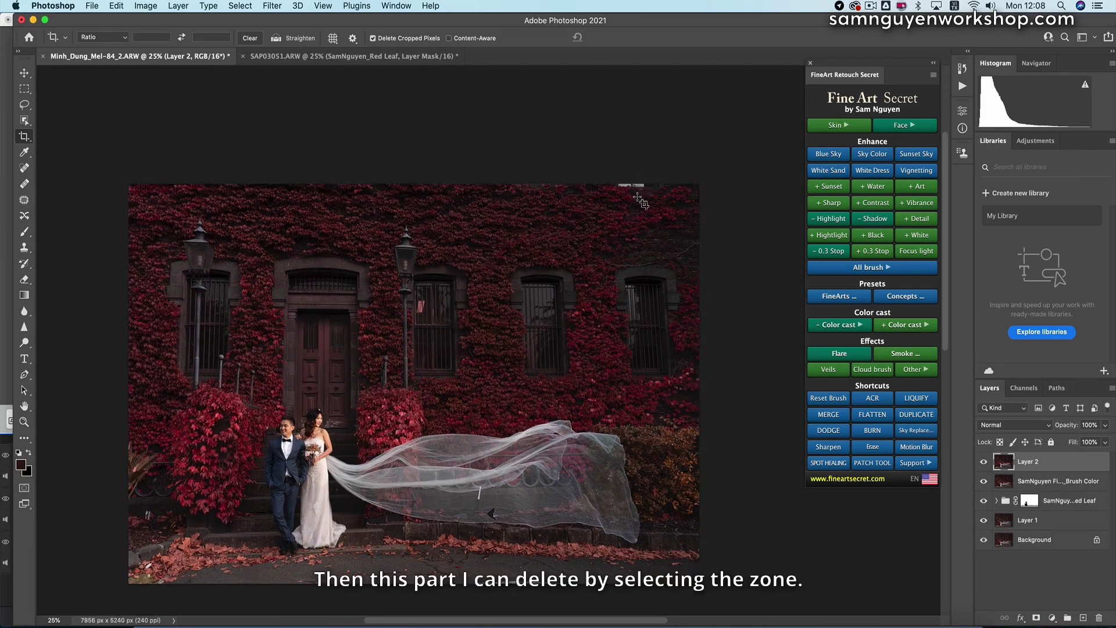
- Lasso the bright patch on the photo's upper edge above the last window, erase it with FineArt Erase, and deselect
key("l")
mouse_move(618, 194)
left_mouse_down()
mouse_move(648, 197)
mouse_move(663, 177)
left_mouse_up()
left_click(872, 447)
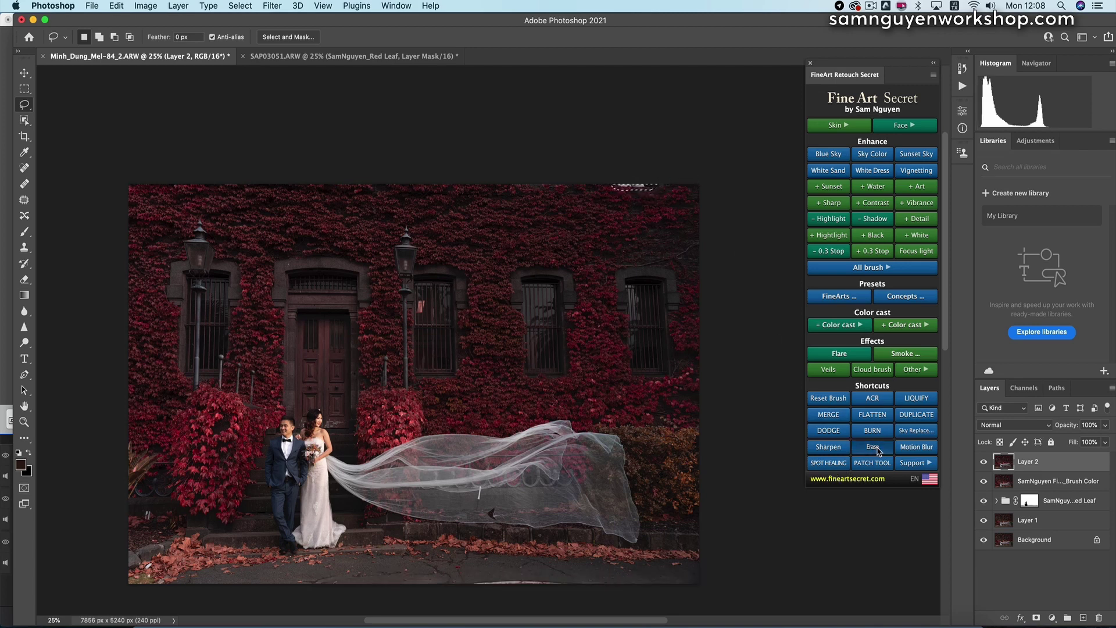
left_click(651, 191)
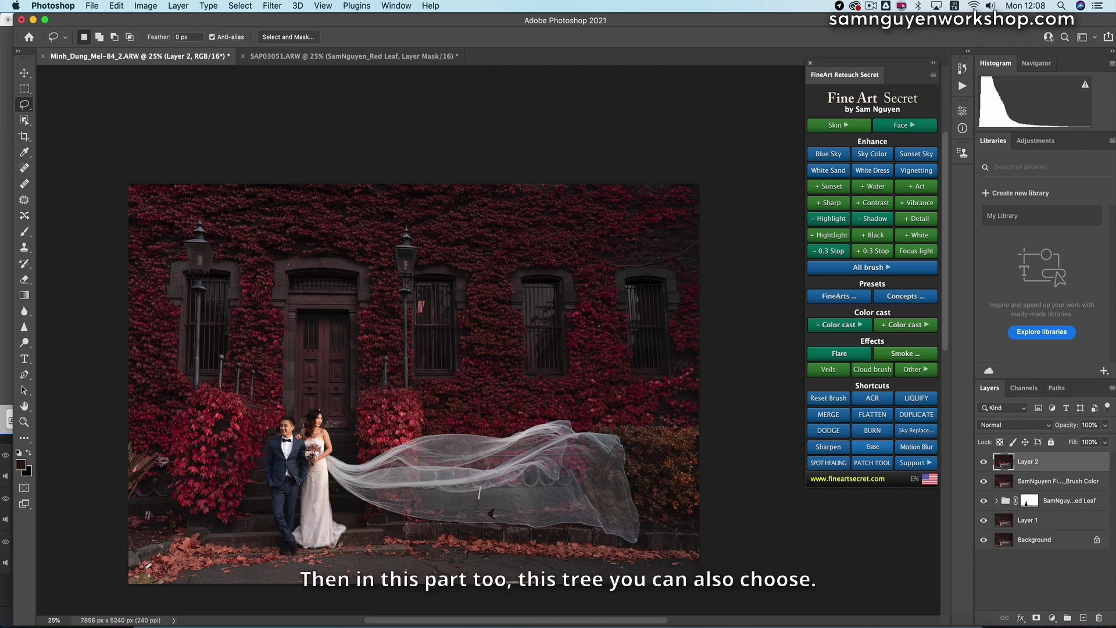
- Lasso the dry plant at the photo's left edge and remove it with repeated FineArt Erase passes
mouse_move(165, 457)
left_mouse_down()
mouse_move(128, 447)
mouse_move(114, 474)
mouse_move(129, 506)
mouse_move(154, 497)
mouse_move(136, 500)
mouse_move(156, 516)
mouse_move(179, 514)
mouse_move(169, 474)
left_mouse_up()
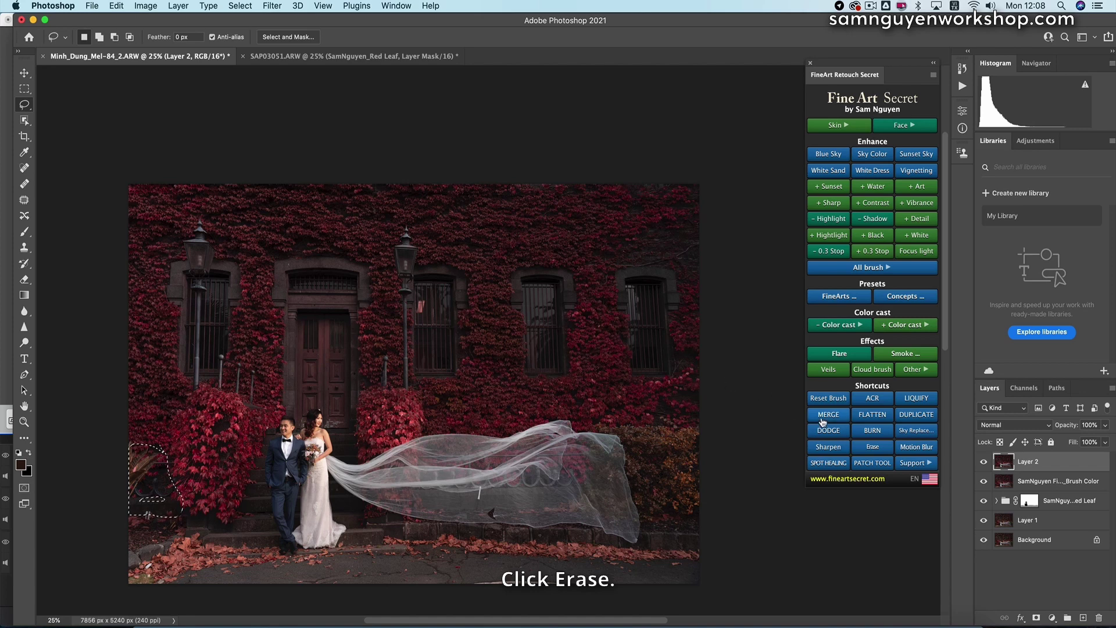
left_click(860, 444)
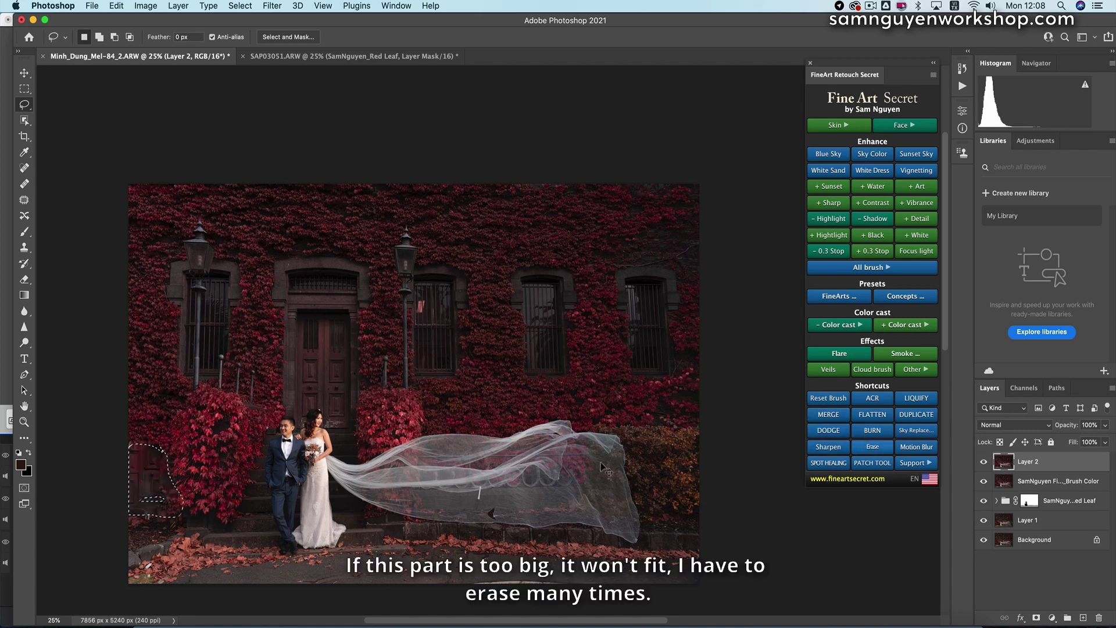
mouse_move(173, 450)
left_mouse_down()
mouse_move(153, 432)
mouse_move(112, 462)
mouse_move(127, 527)
mouse_move(165, 514)
mouse_move(174, 489)
mouse_move(165, 443)
left_mouse_up()
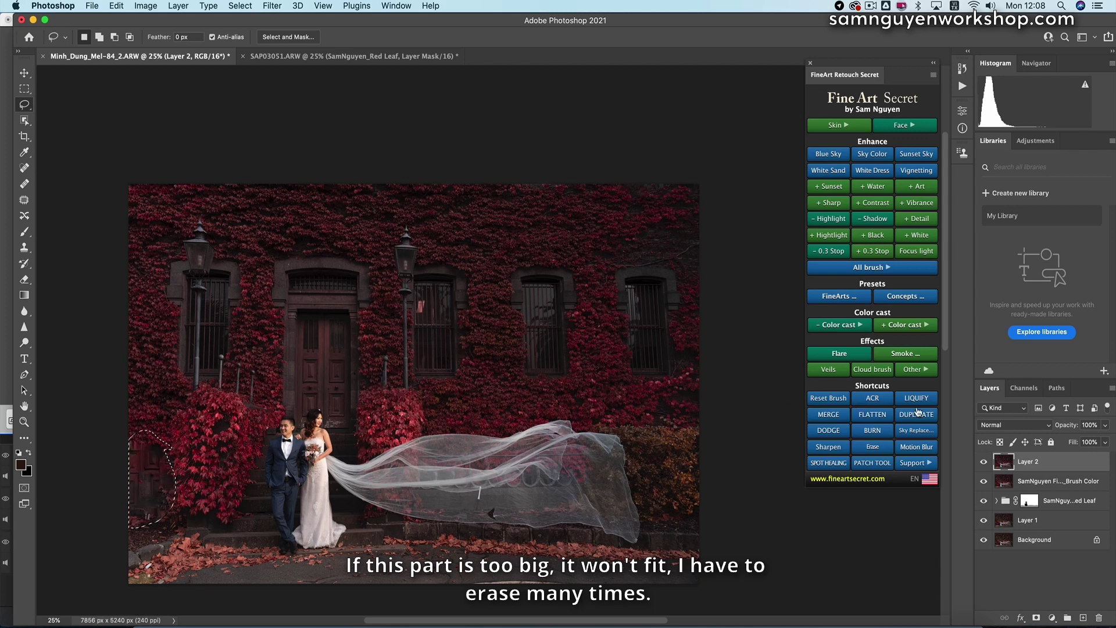
left_click(870, 447)
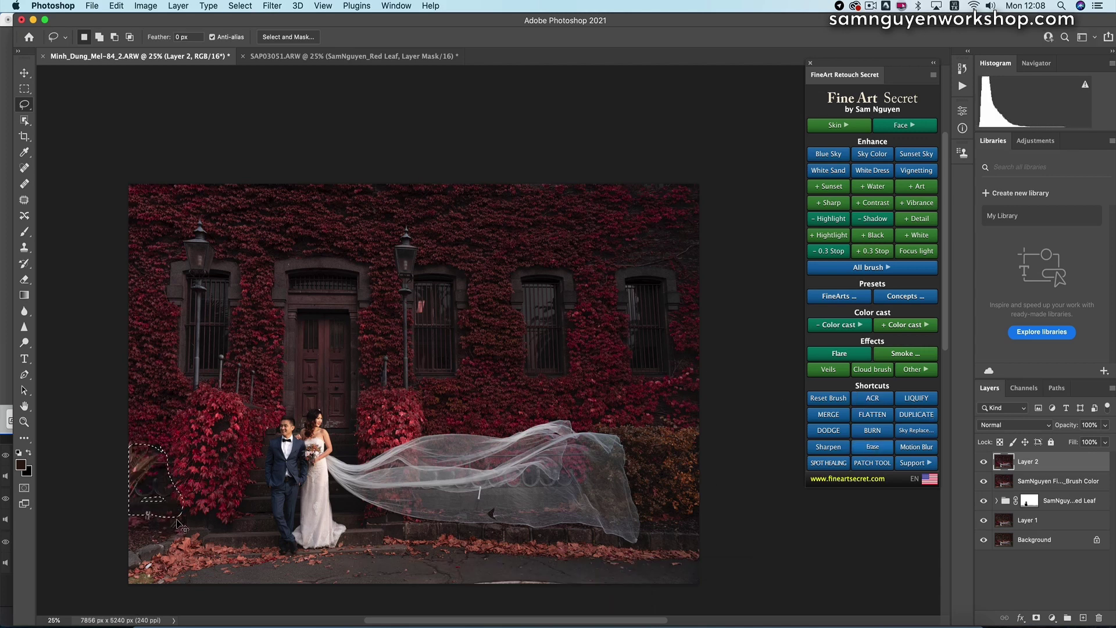
mouse_move(149, 450)
left_mouse_down()
mouse_move(122, 482)
mouse_move(125, 503)
mouse_move(150, 449)
left_mouse_up()
left_click(873, 447)
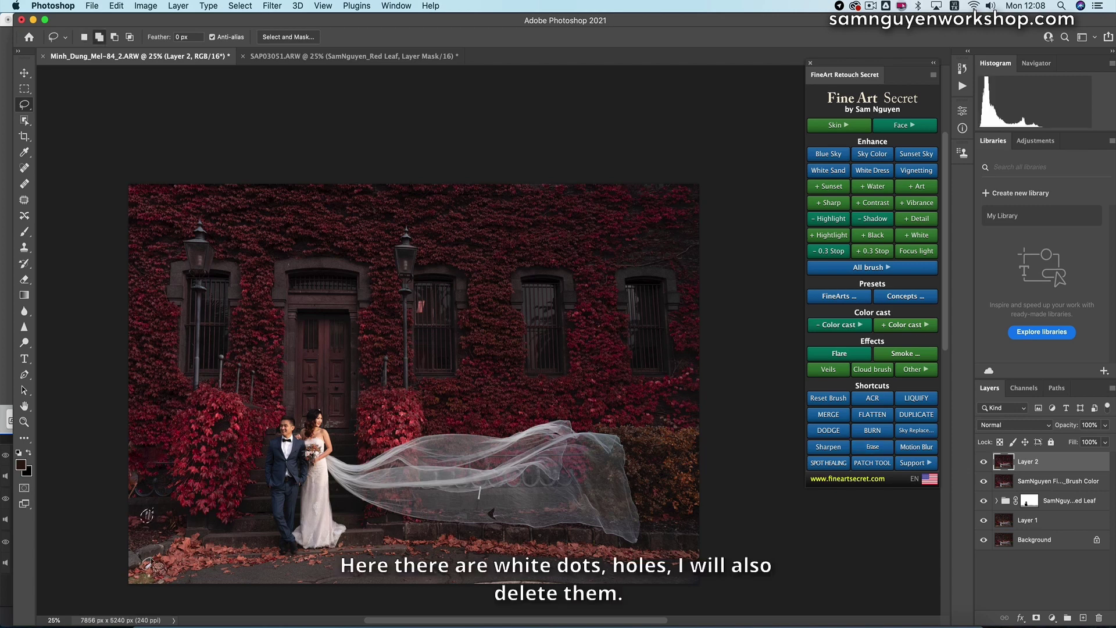
- Erase the small white marks near the left edge and under the veil, and lasso the plant remnant at the left edge
left_click_drag(479, 485, 493, 509)
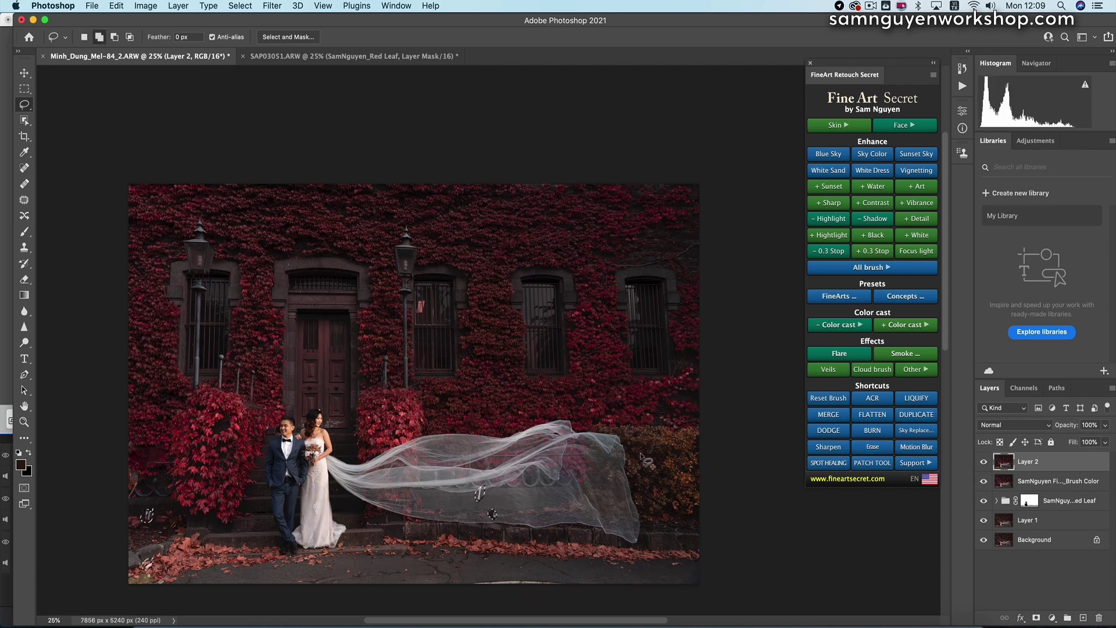
left_click(878, 452)
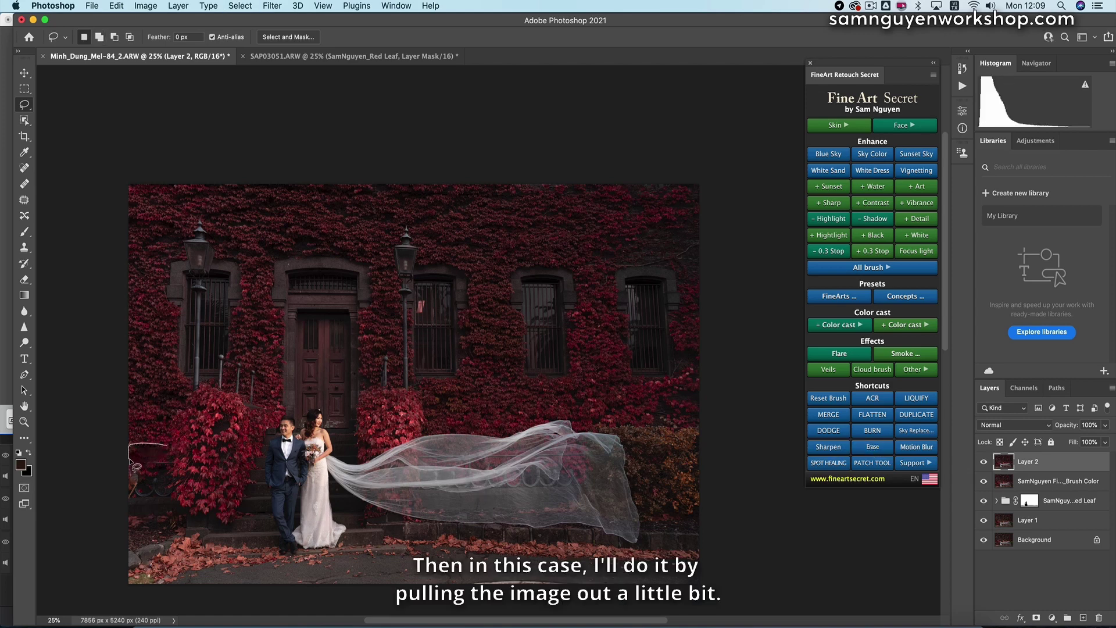
left_click_drag(155, 465, 149, 463)
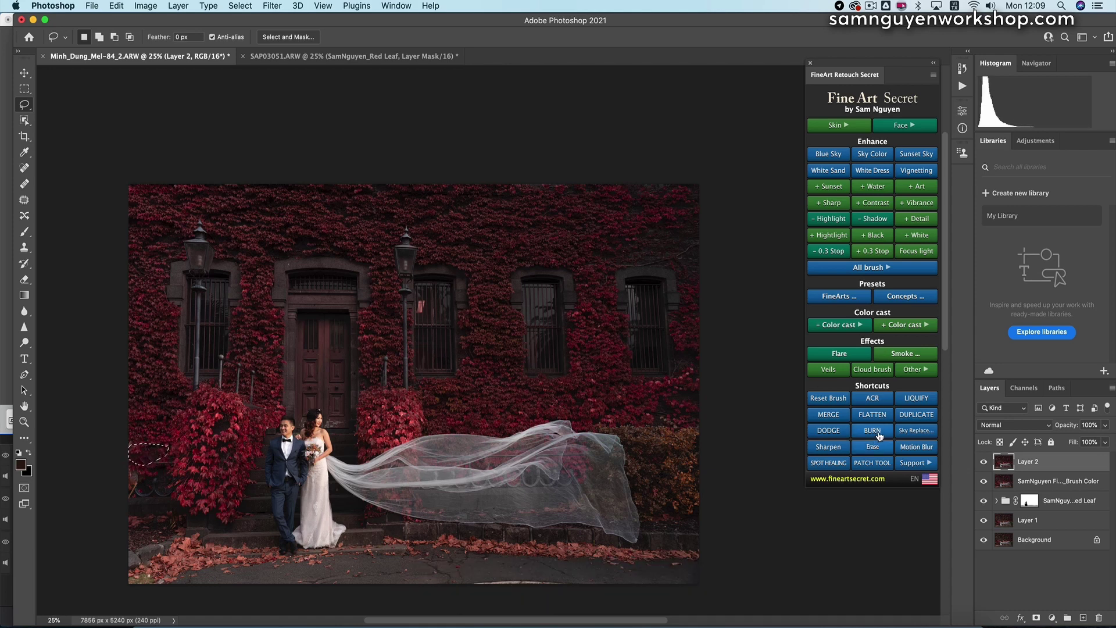
- Select the full-height strip left of the groom and stretch it slightly outward past the photo's left edge with Free Transform
key("m")
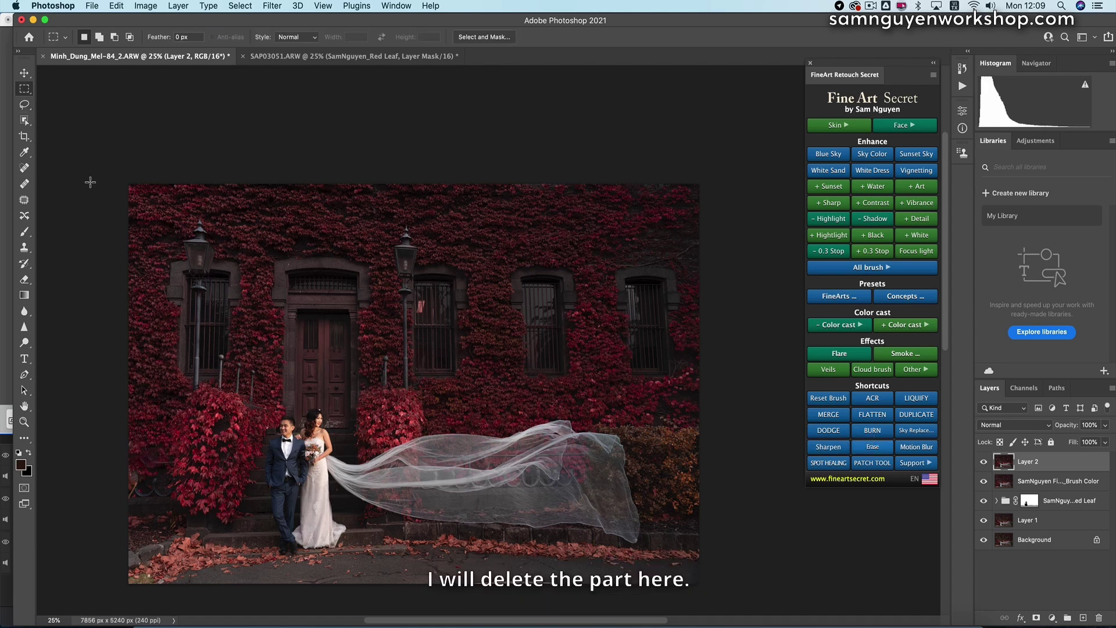
left_click_drag(129, 184, 263, 592)
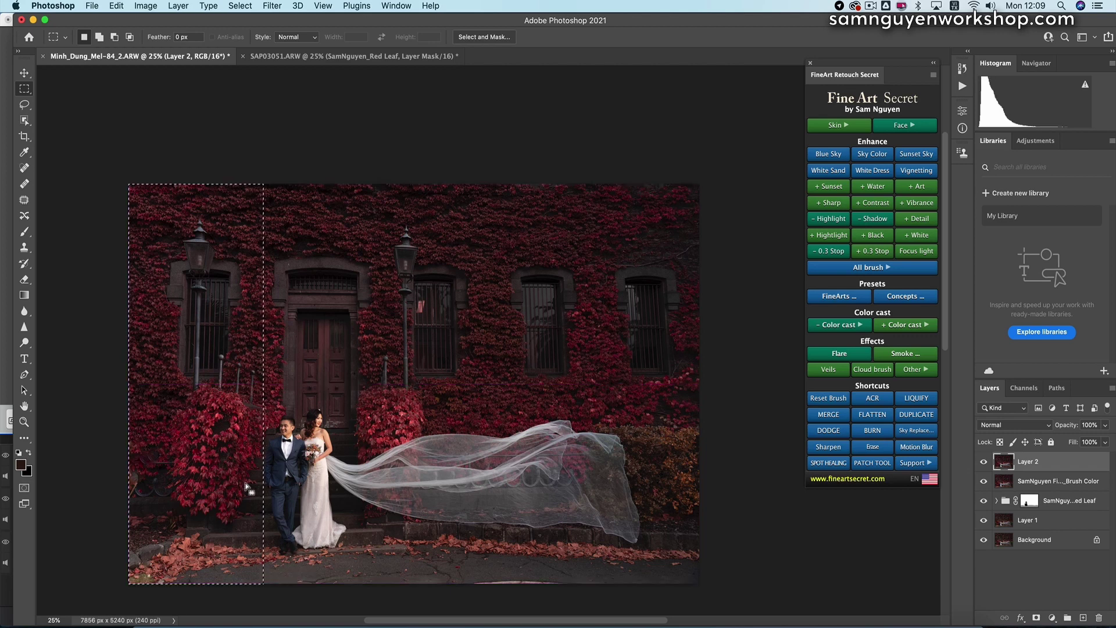
key("ctrl+t")
left_click_drag(129, 383, 117, 386)
key("Return")
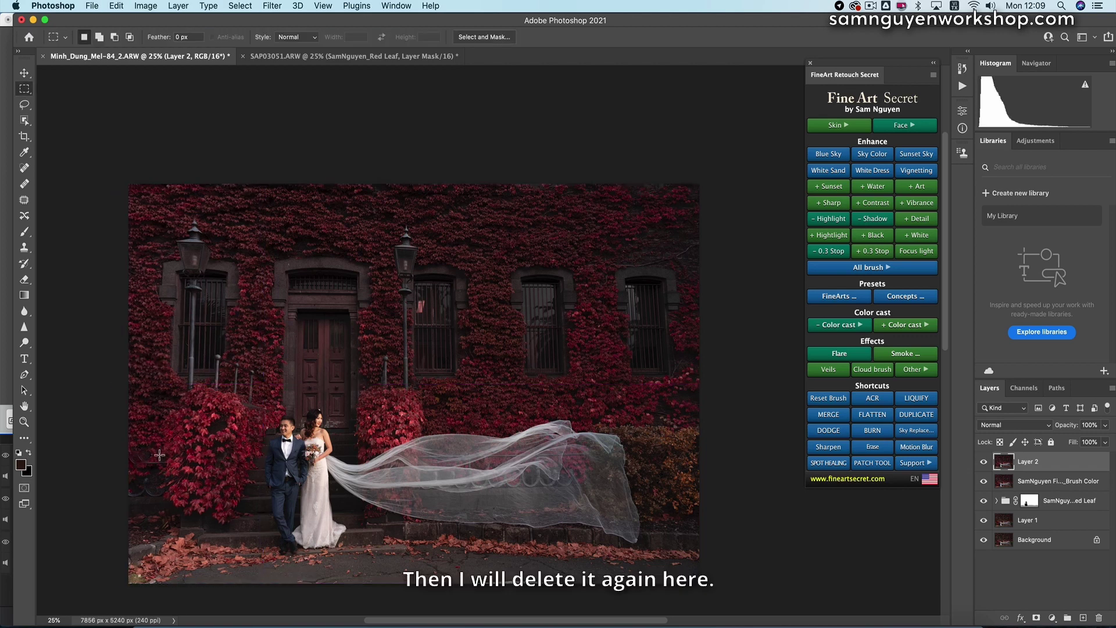
- Lasso the remaining plant traces at the photo's left edge beside the red bush and erase them
key("l")
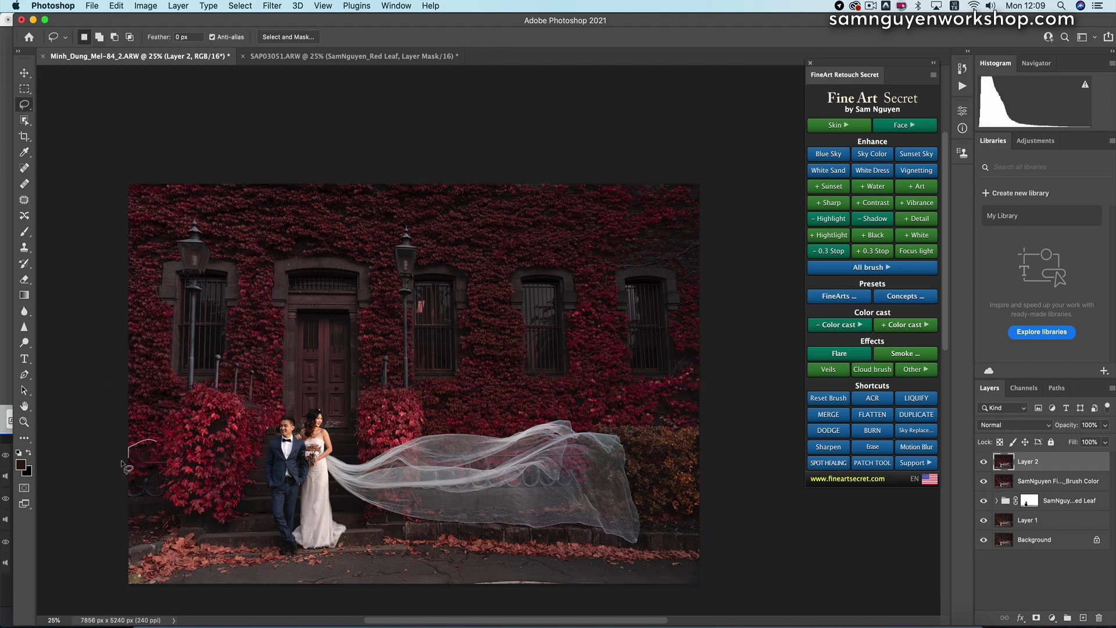
left_click_drag(125, 466, 157, 451)
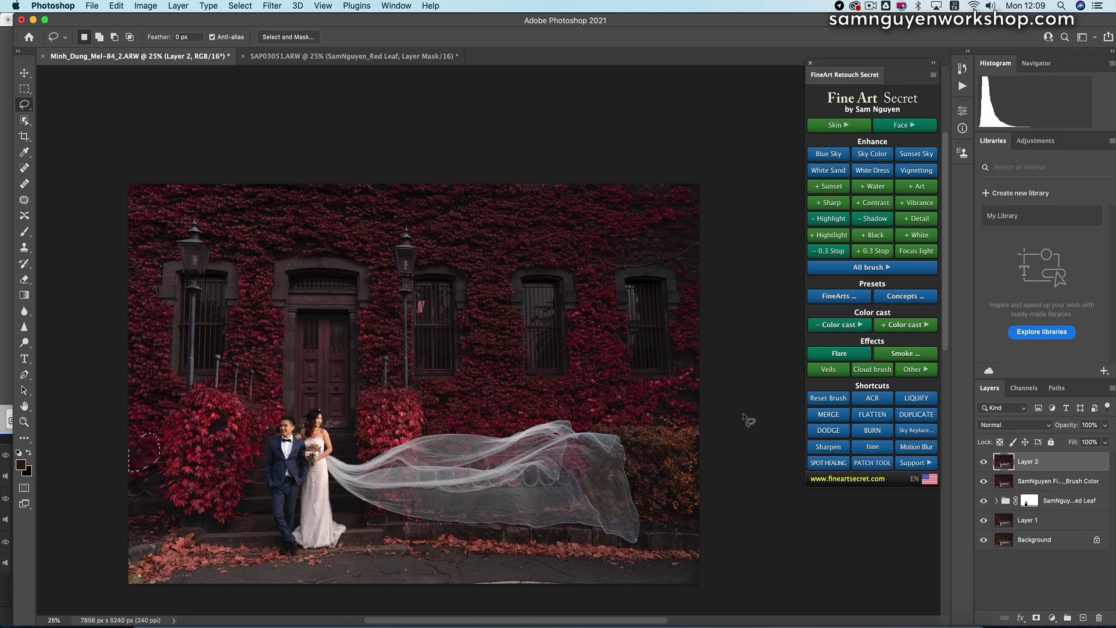
left_click(145, 427)
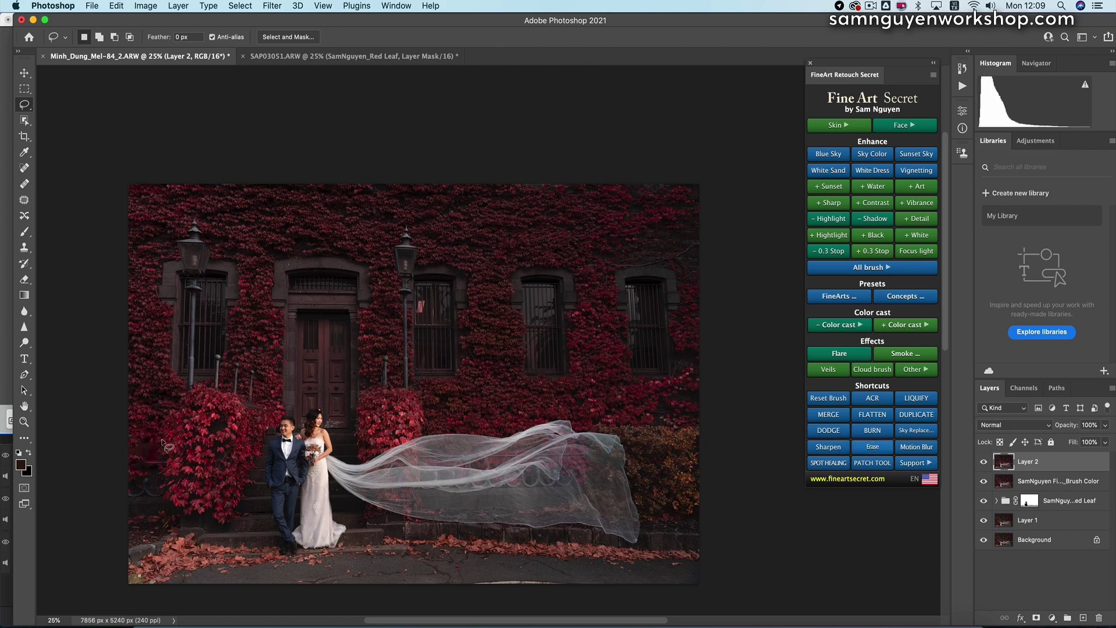
key("super+z")
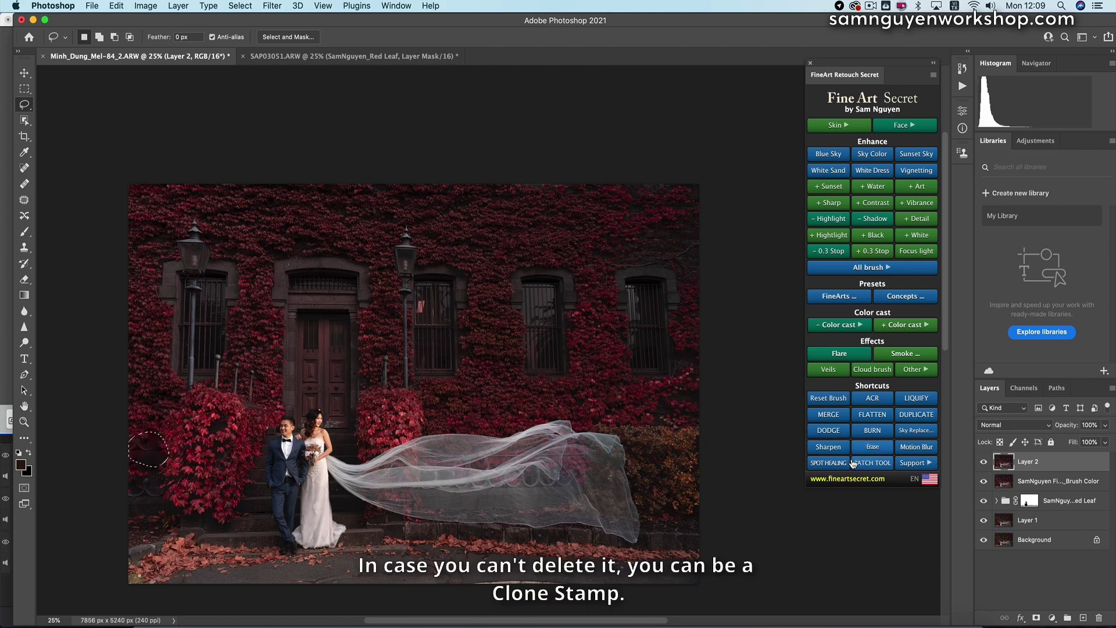
left_click(851, 462)
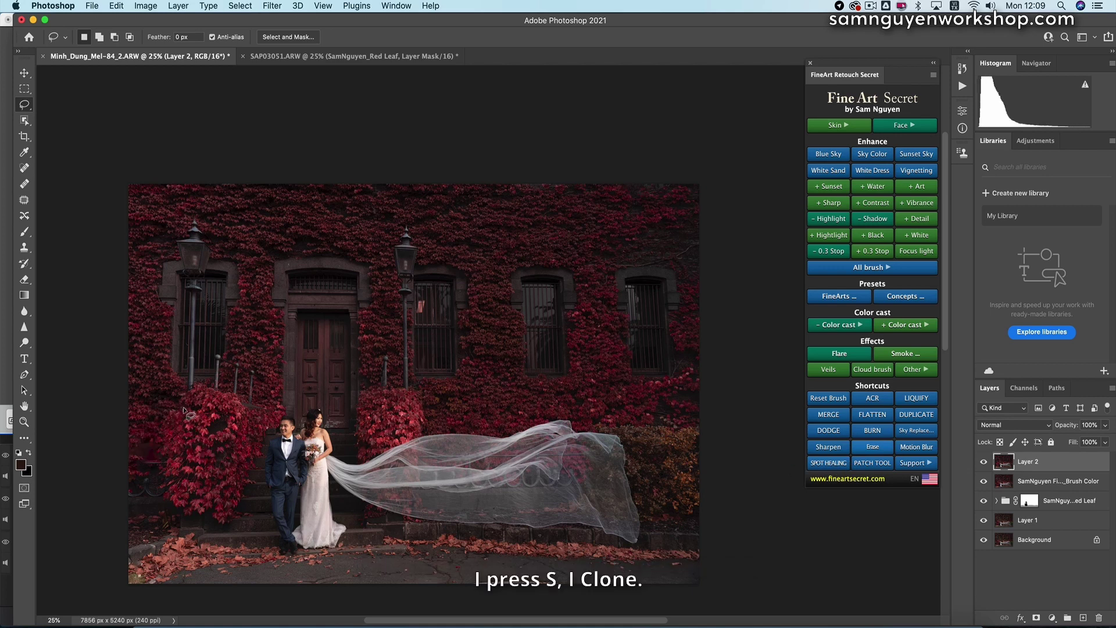
- Clone foliage from the red bush over the leftover patch at the photo's left edge with a smaller Clone Stamp brush, and return to the Lasso tool
key("s")
left_click(177, 429, "alt")
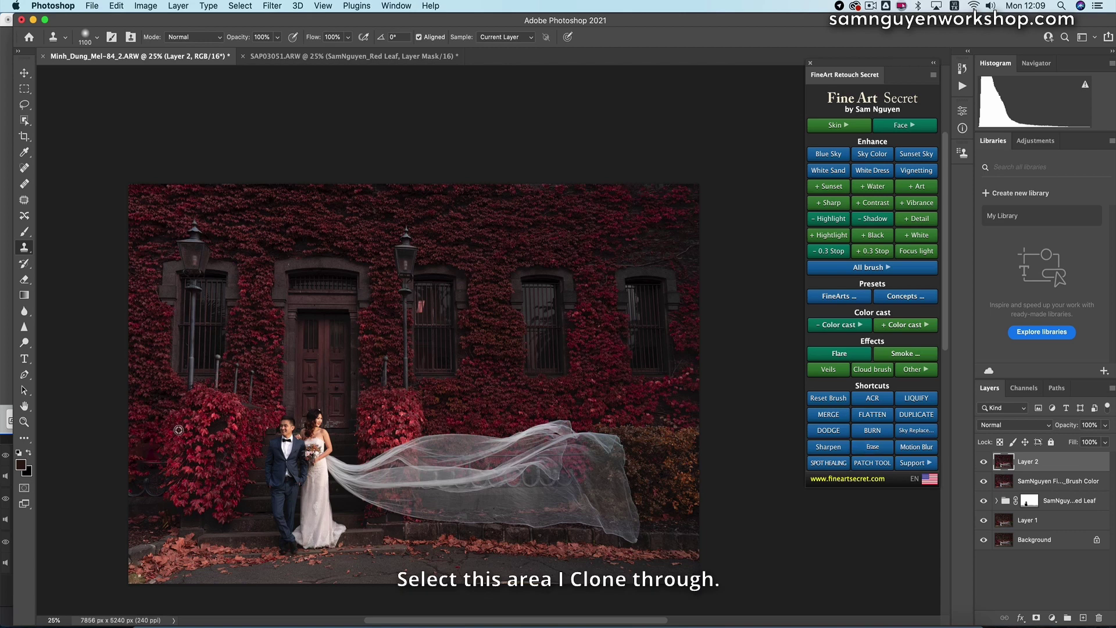
key("bracketleft")
key("bracketleft")
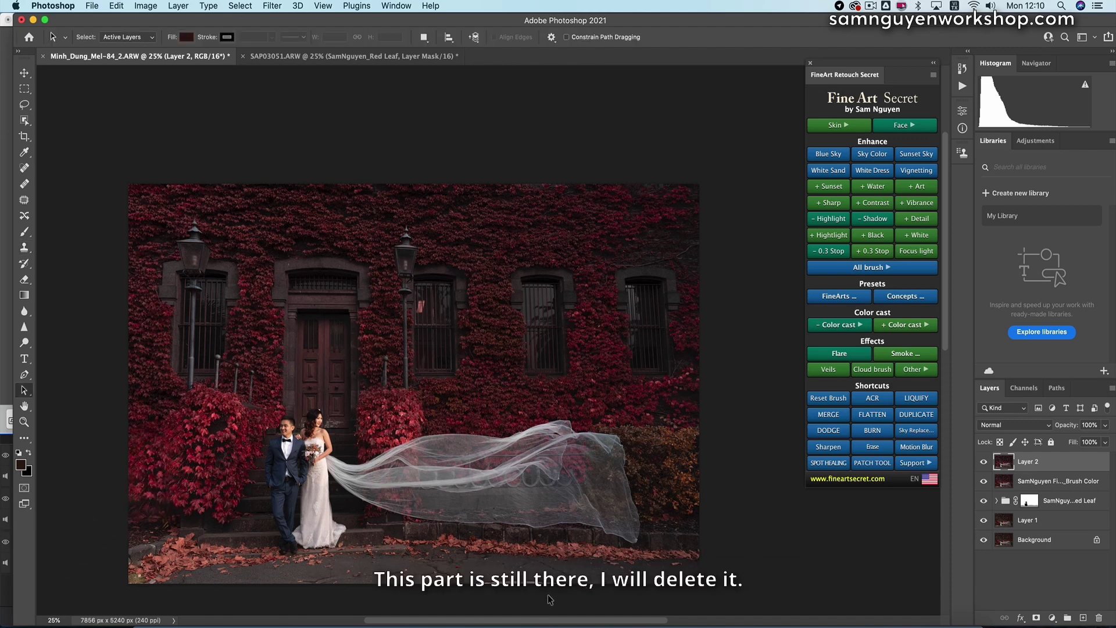
key("l")
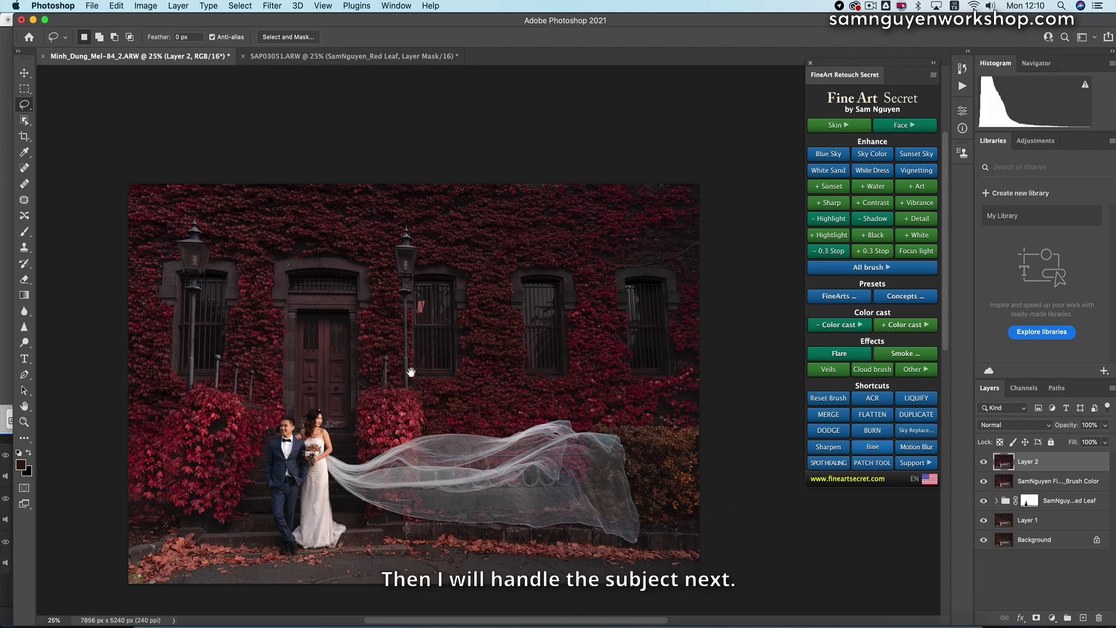
- Select the full-width bottom strip containing the couple's legs, stretch it downward to about 125% height with Free Transform, and deselect
scroll(428, 334, "down", 2)
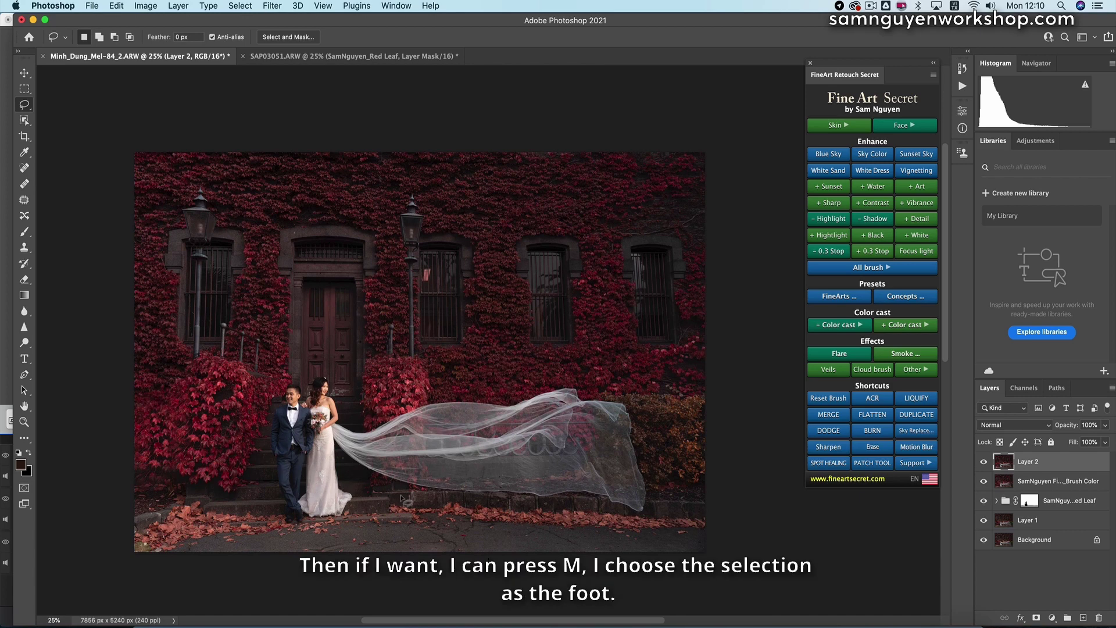
key("m")
left_click_drag(727, 575, 488, 480)
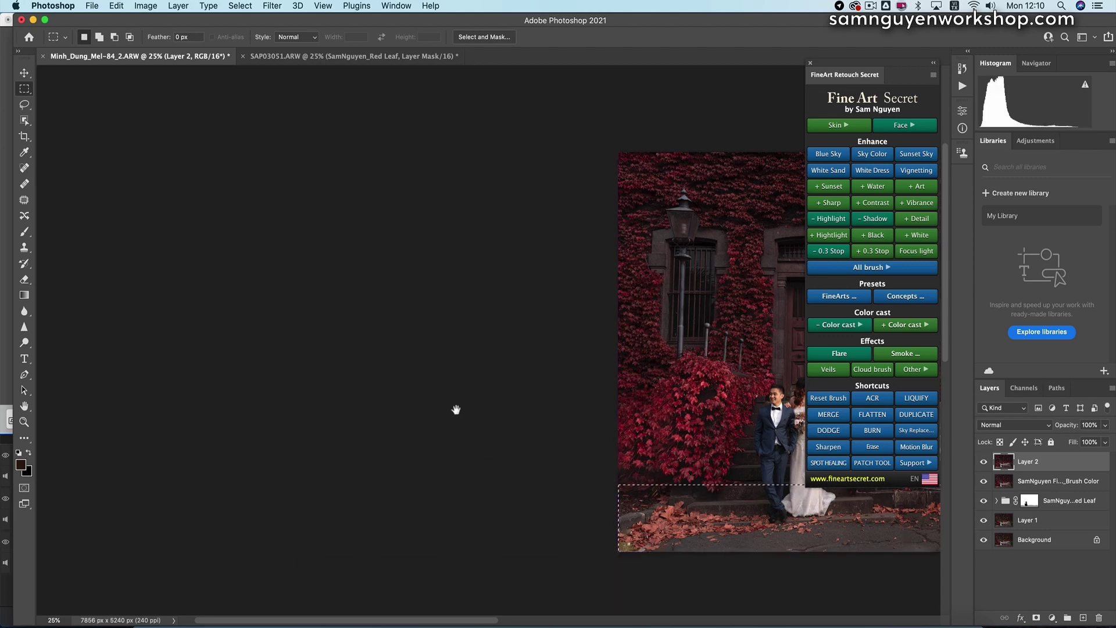
left_click_drag(456, 406, 60, 383)
key("super+t")
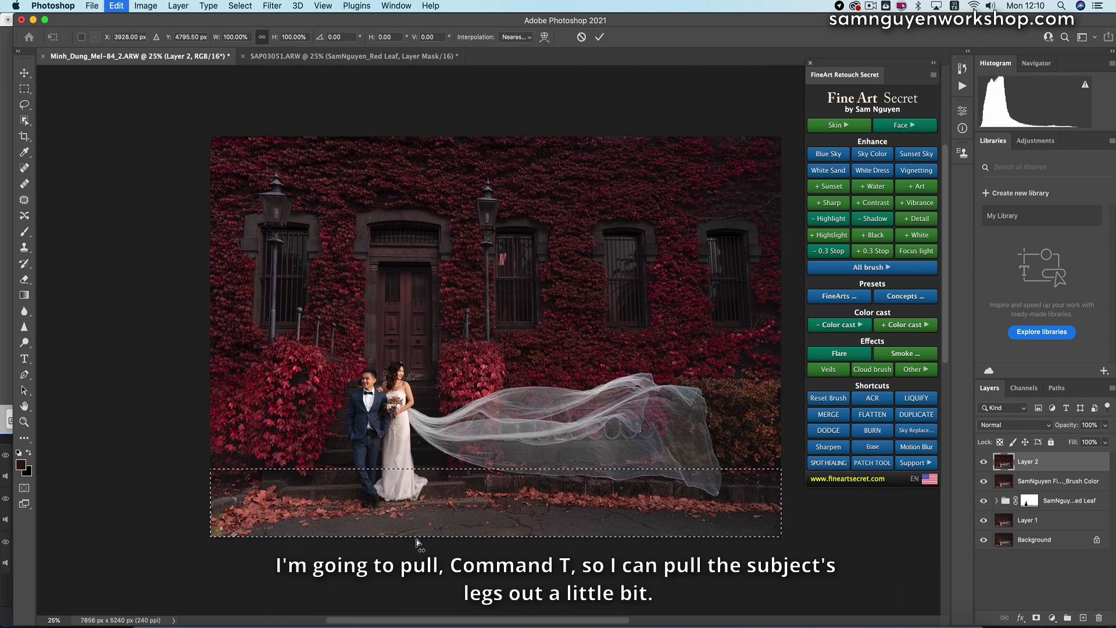
left_click_drag(495, 536, 495, 555)
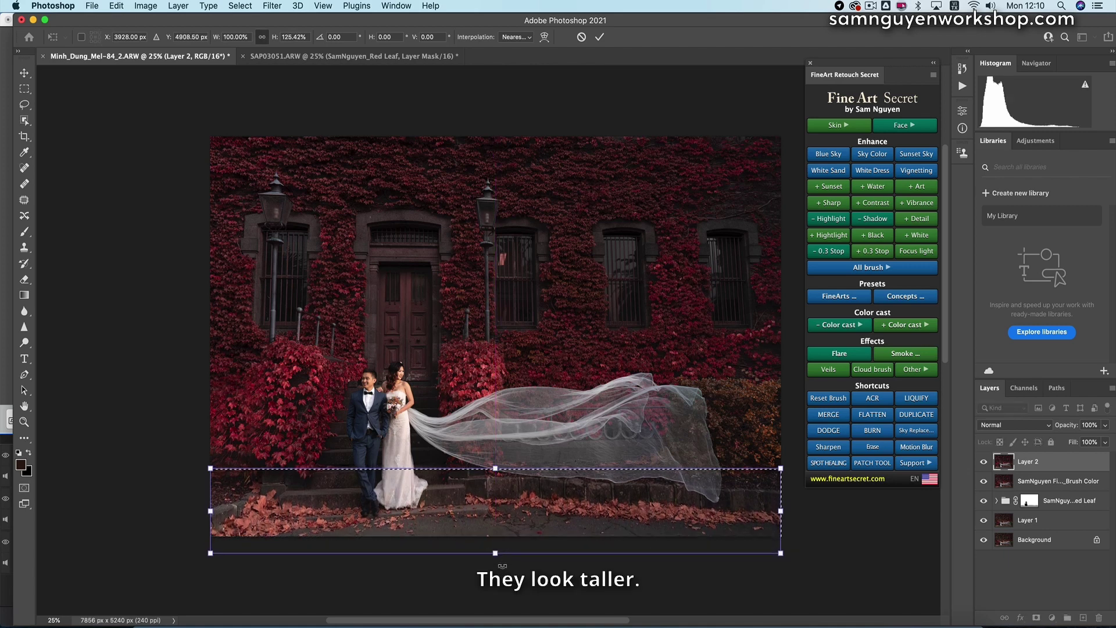
key("Return")
key("super+d")
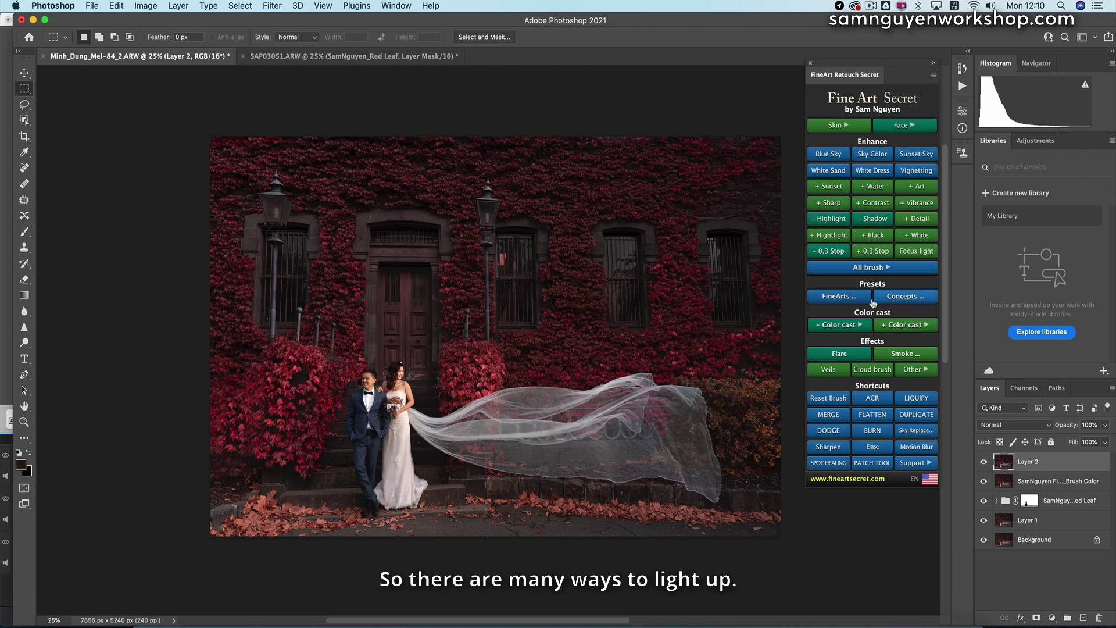
- Browse the FineArt Flare presets, including the Flare 2 set, and close the collection without adding one
left_click(837, 356)
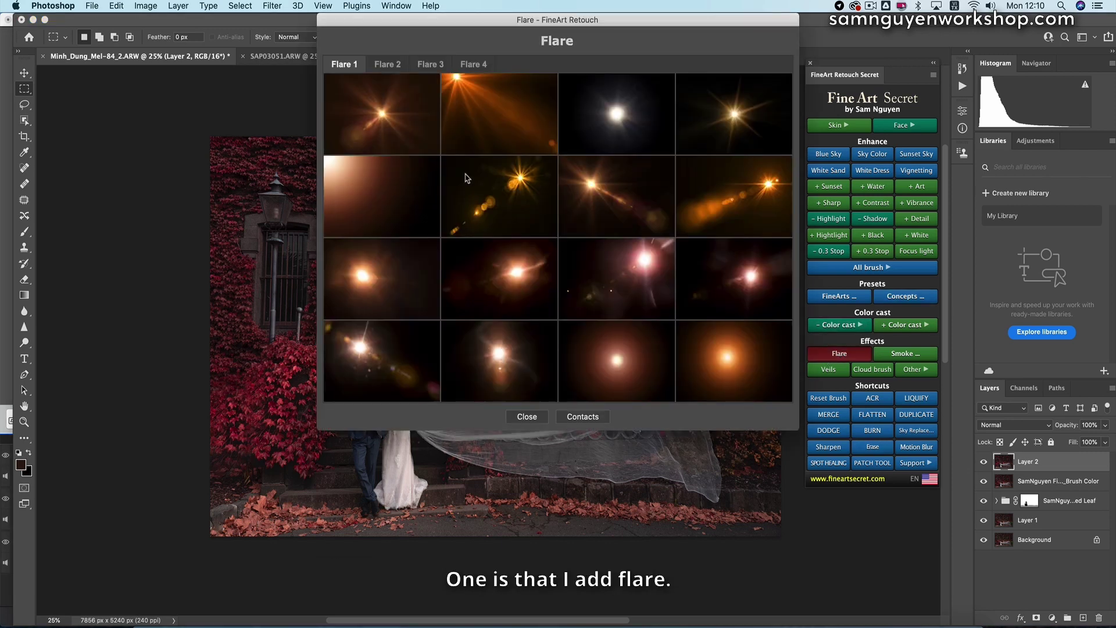
left_click(421, 64)
left_click(386, 65)
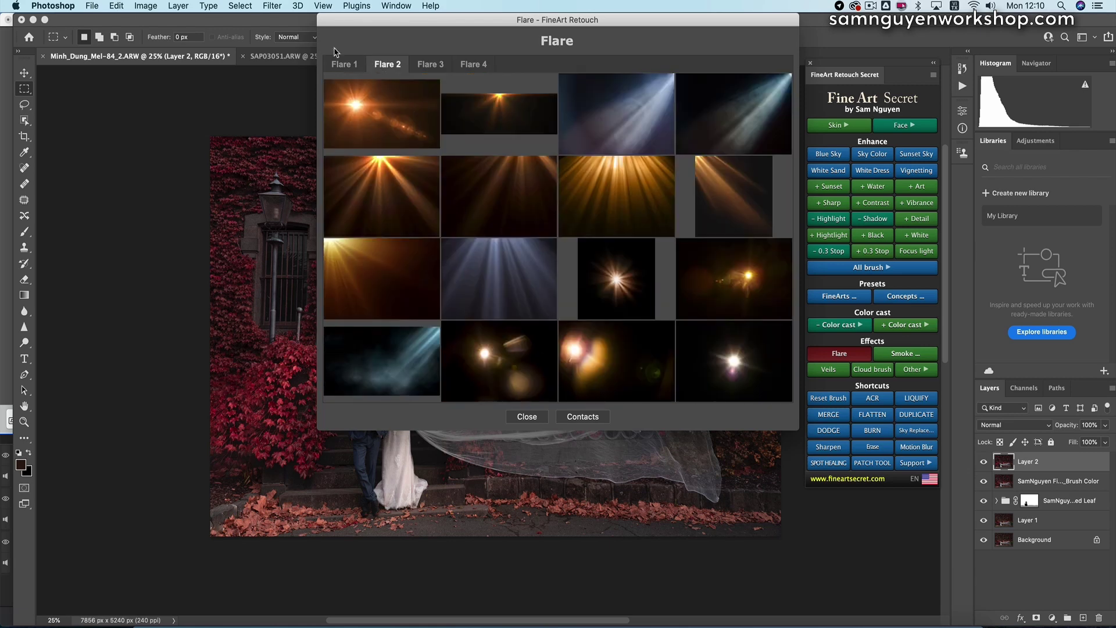
left_click(539, 420)
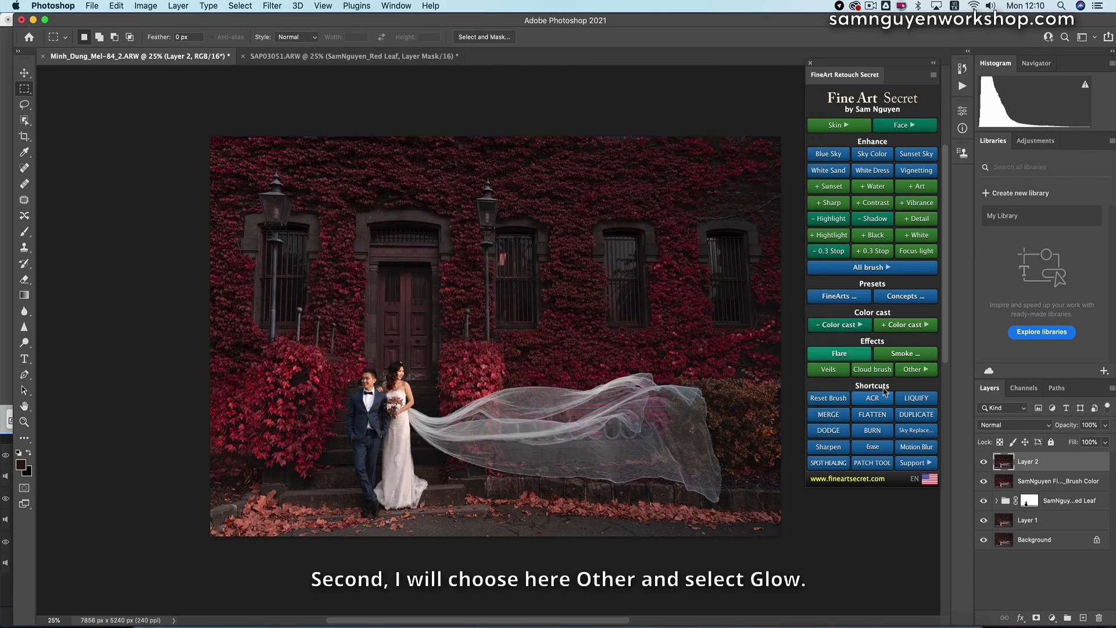
- Try an orange light from the Glow 1 set over the left lamp, shrinking it to about 18%, and discard the effect
left_click(911, 371)
left_click(874, 385)
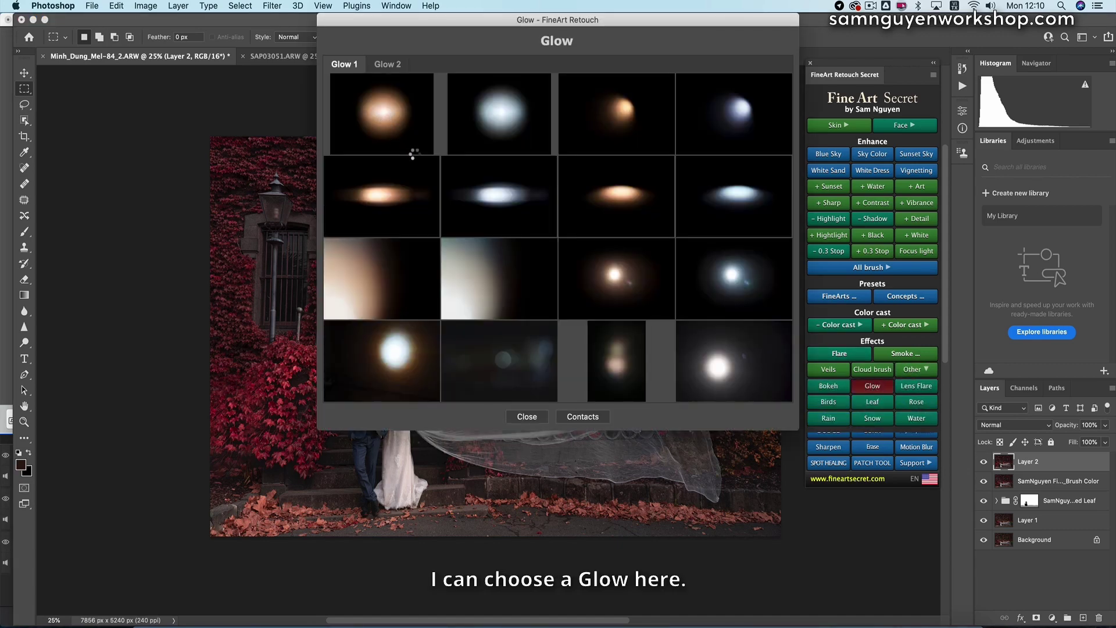
left_click(413, 182)
left_click_drag(451, 268, 240, 224)
left_click_drag(476, 405, 269, 242)
left_click_drag(222, 168, 316, 218)
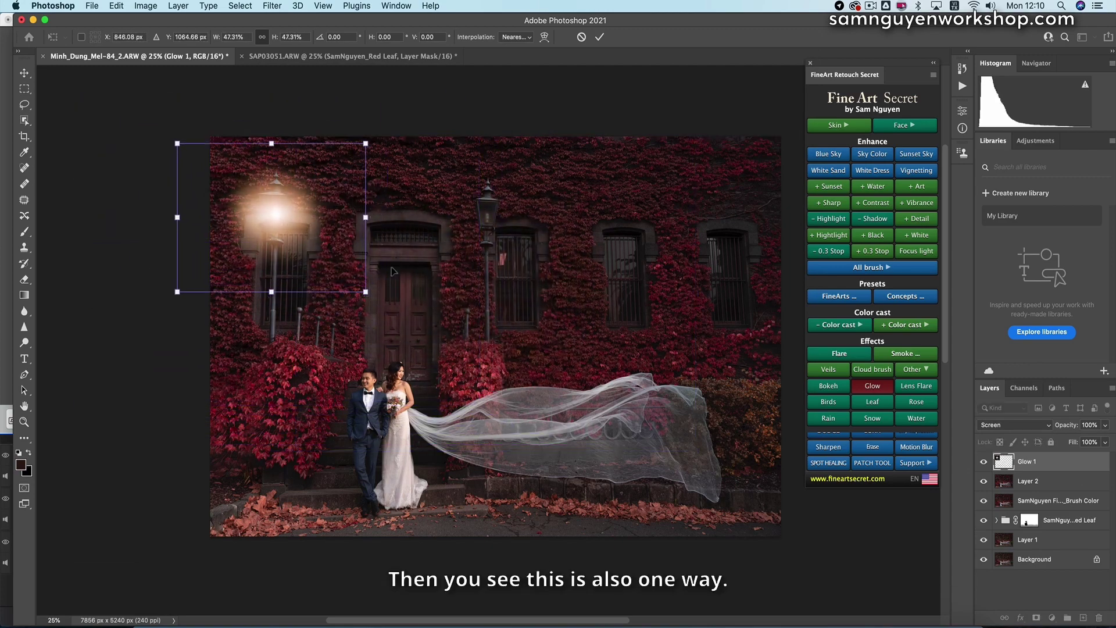
left_click_drag(361, 291, 269, 214)
left_click_drag(226, 179, 276, 212)
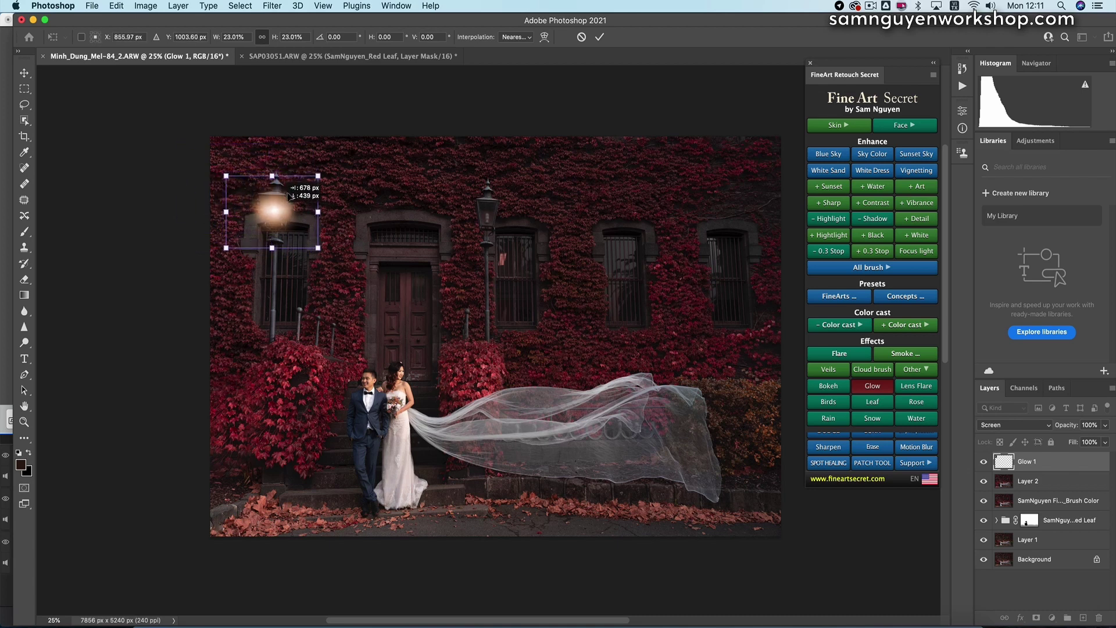
mouse_move(317, 247)
left_mouse_down()
mouse_move(297, 228)
mouse_move(307, 239)
left_mouse_up()
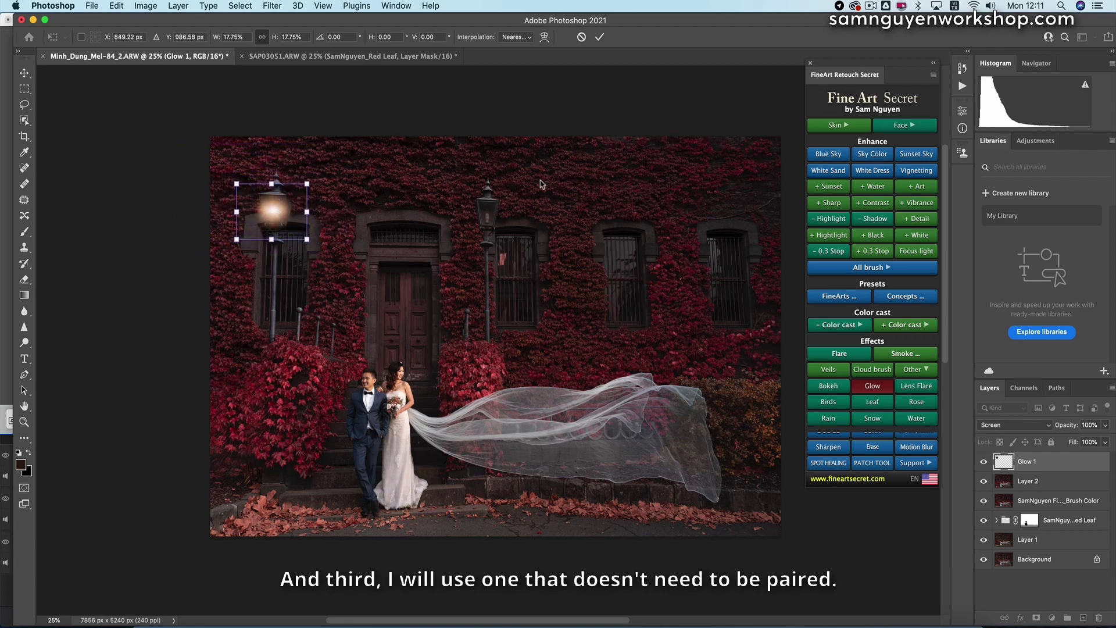
key("Return")
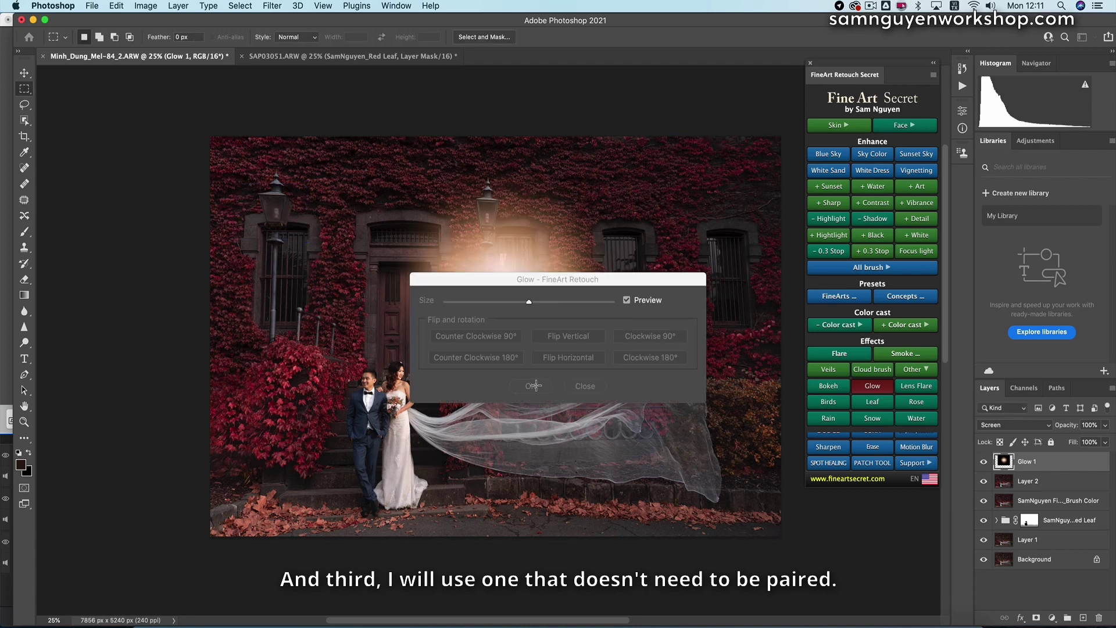
left_click(583, 387)
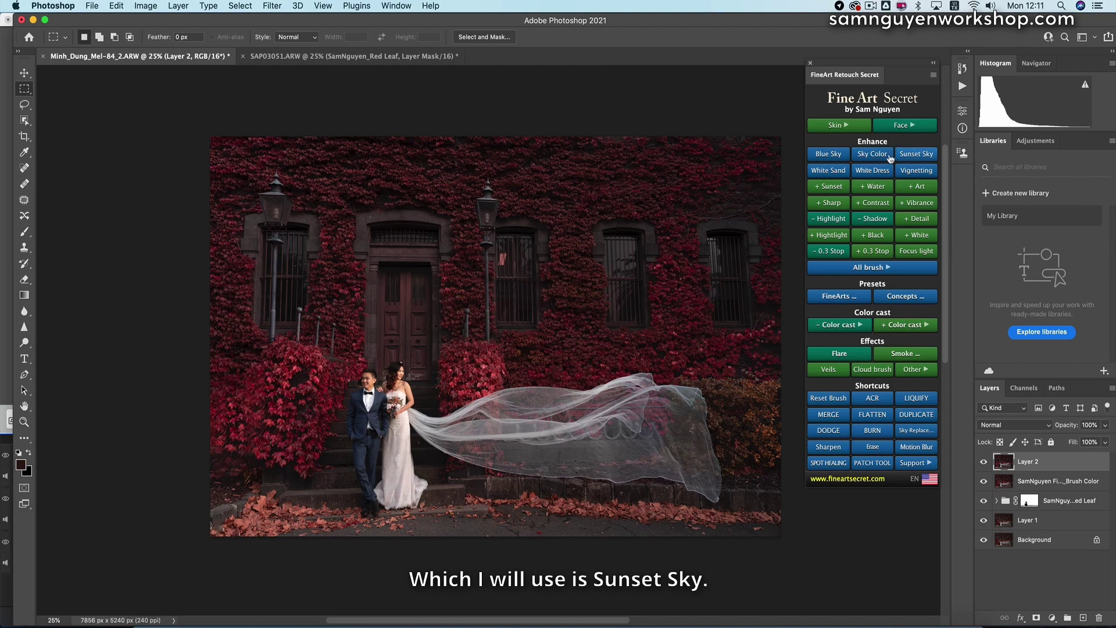
- Start the Sunset Sky effect, fit a radial filter tightly around the right lamp's lantern, and set its exposure to +4.00
left_click(907, 155)
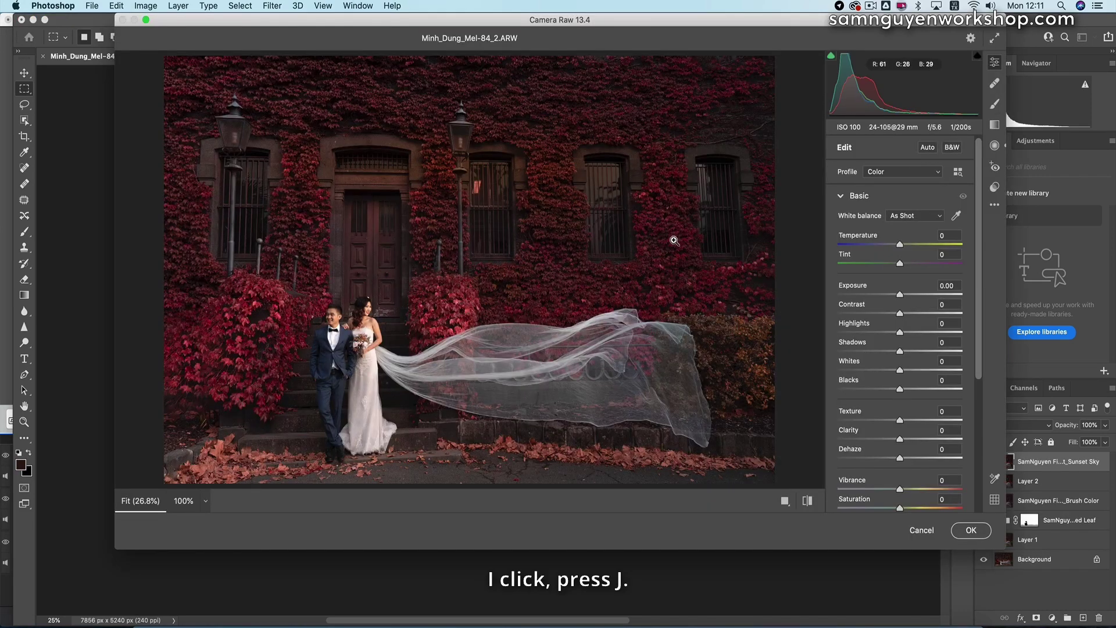
key("j")
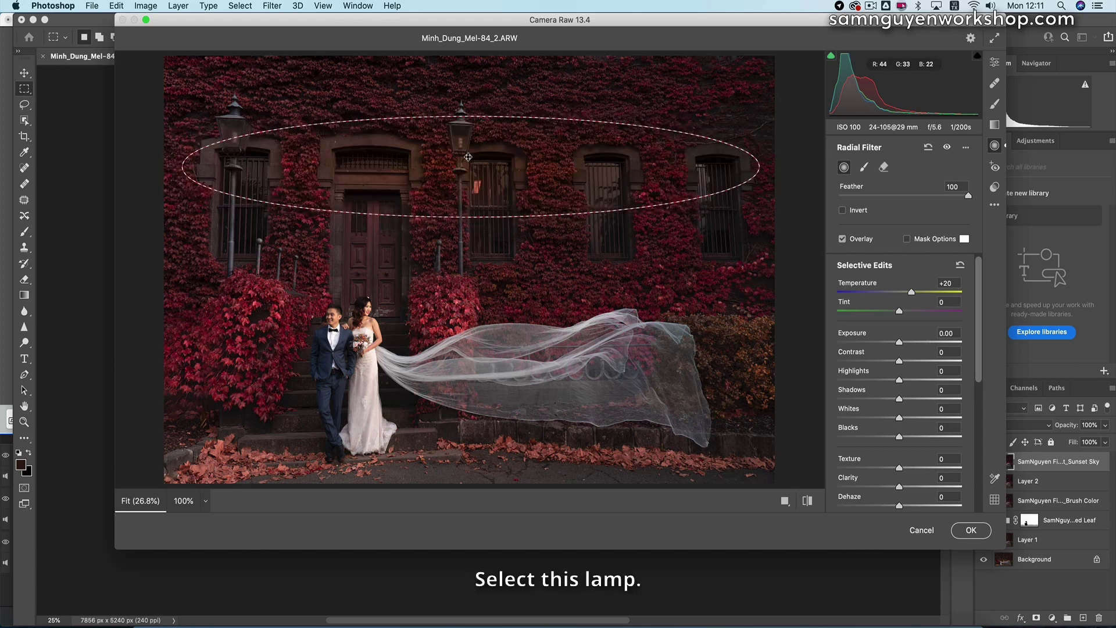
left_click_drag(468, 156, 456, 130)
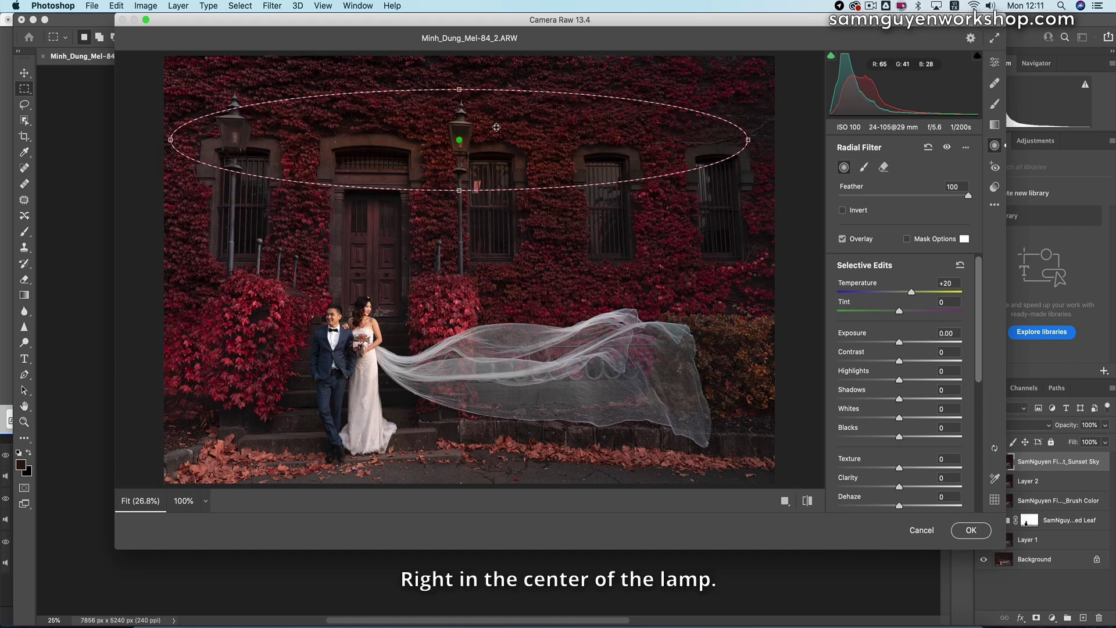
left_click_drag(746, 141, 468, 140)
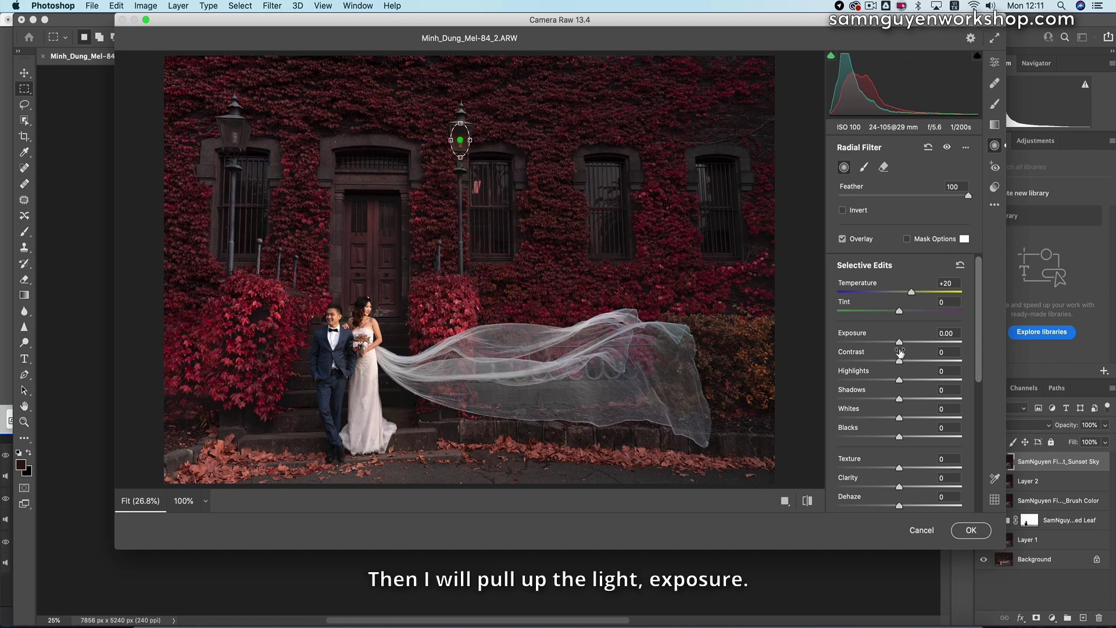
left_click_drag(898, 344, 960, 343)
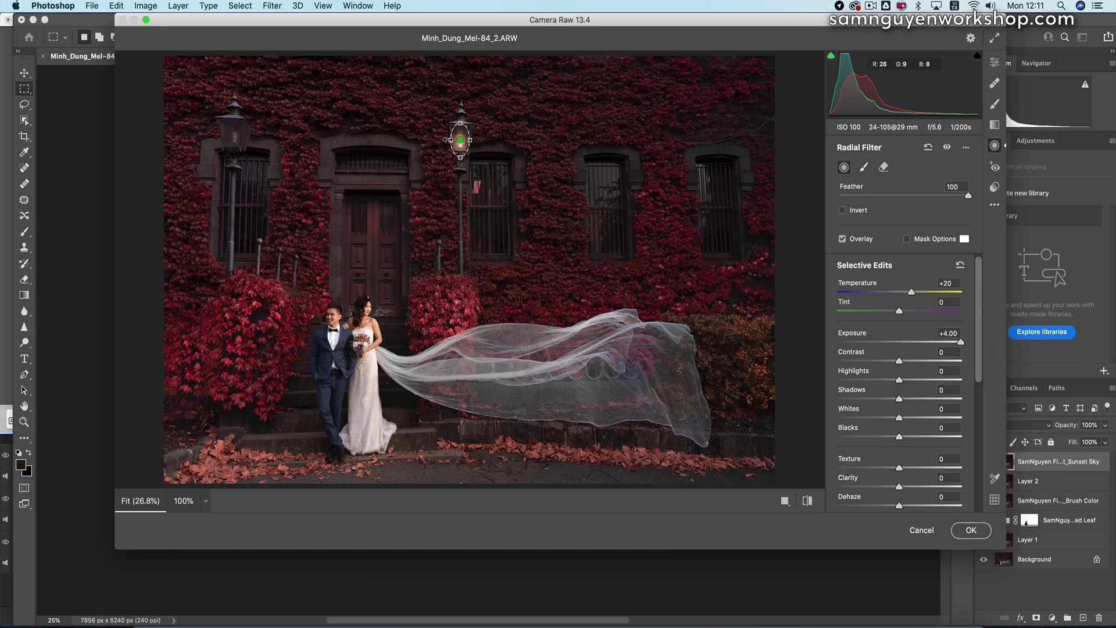
- Duplicate the lamp's radial filter onto the left lamp, apply the Camera Raw edit, and compare the photo with and without it
right_click(460, 140)
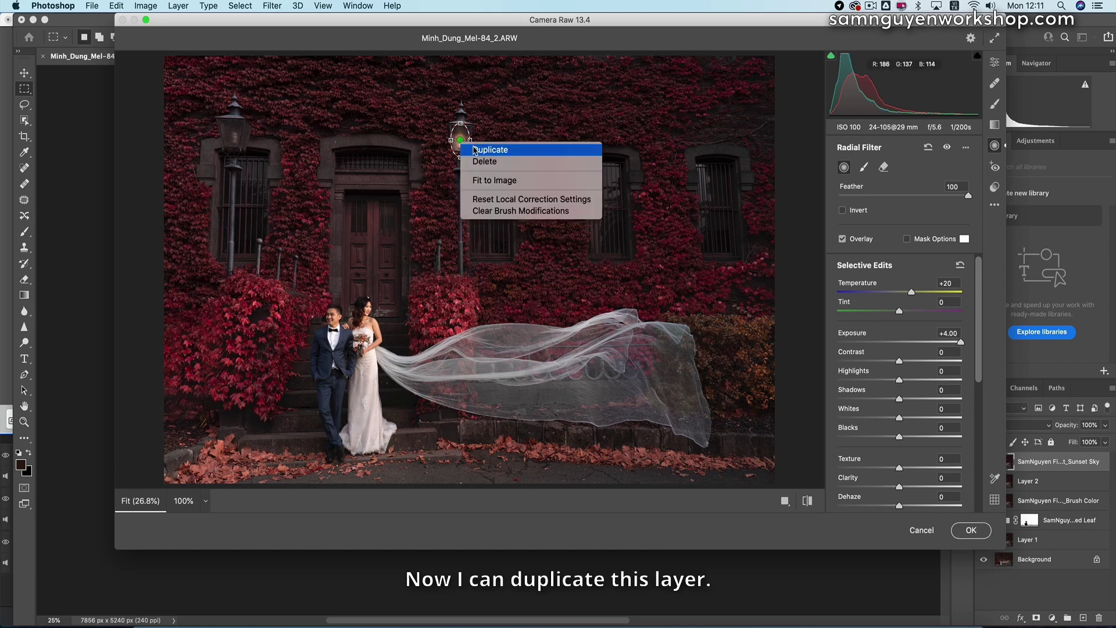
left_click(477, 149)
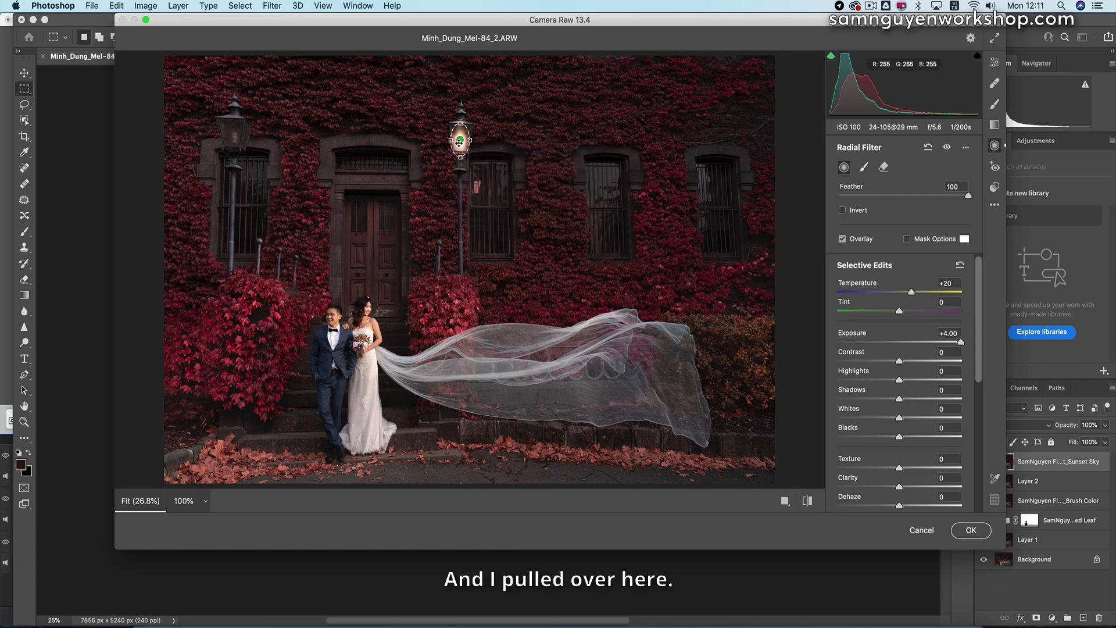
left_click_drag(460, 140, 234, 137)
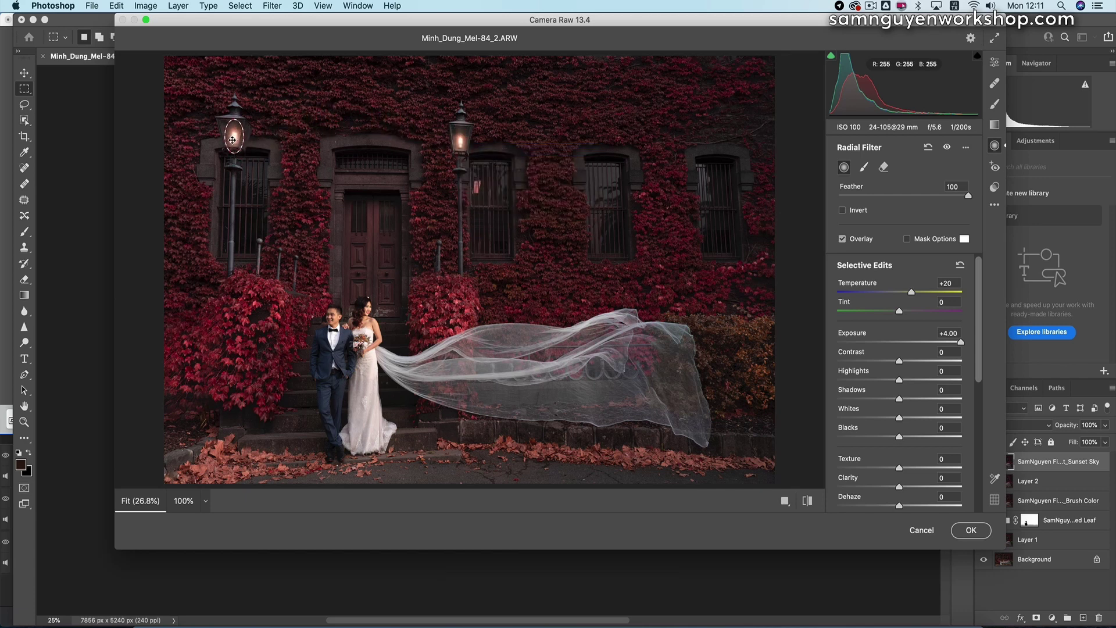
left_click(965, 530)
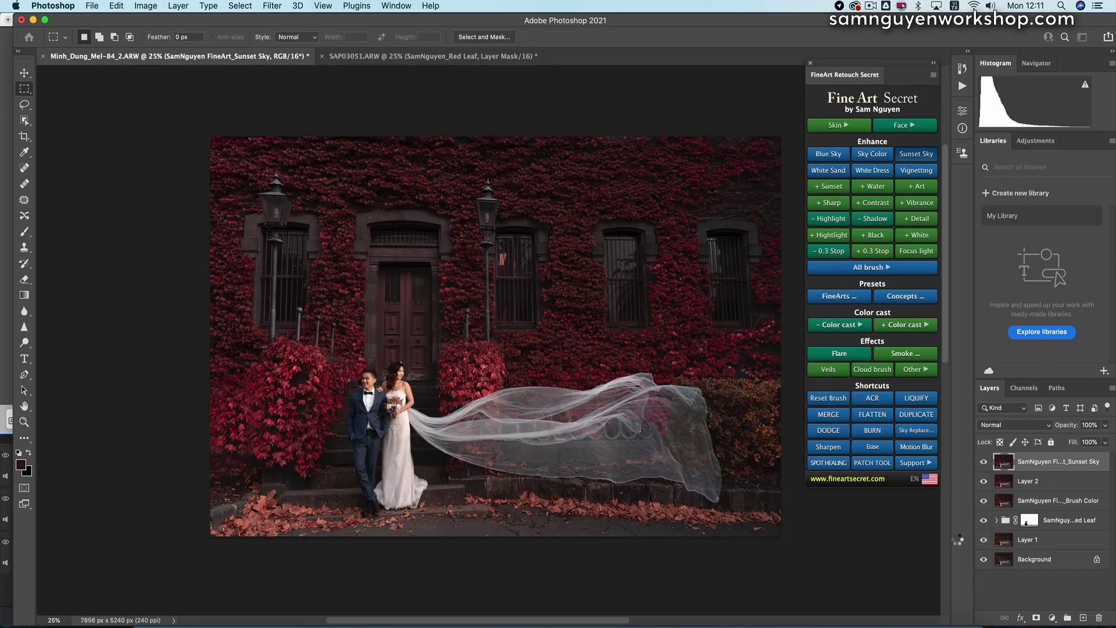
left_click(982, 463)
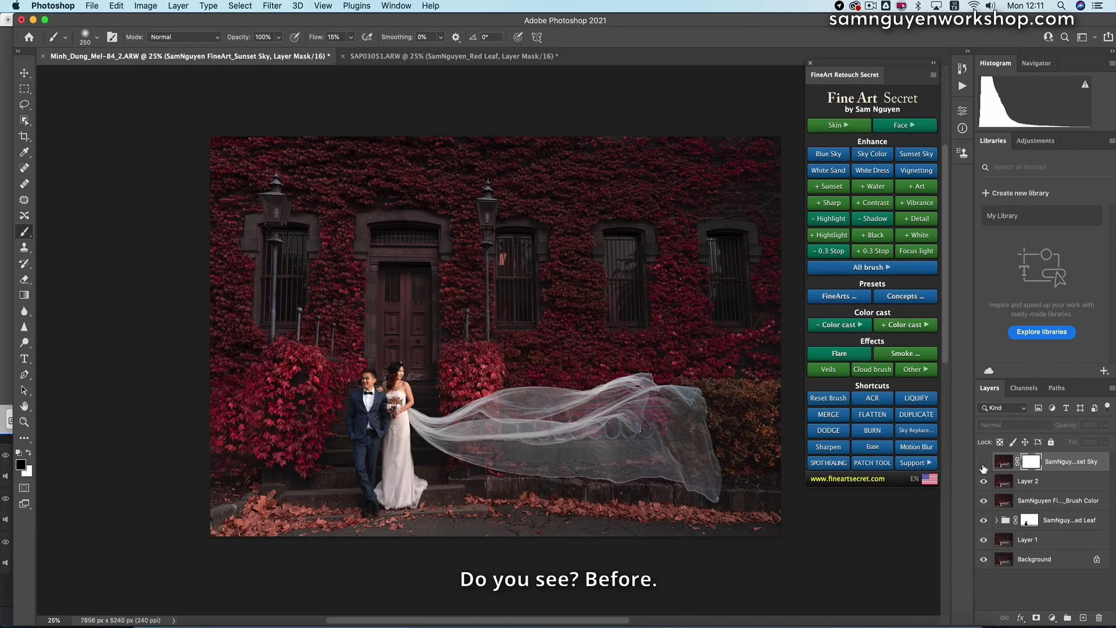
left_click(983, 463)
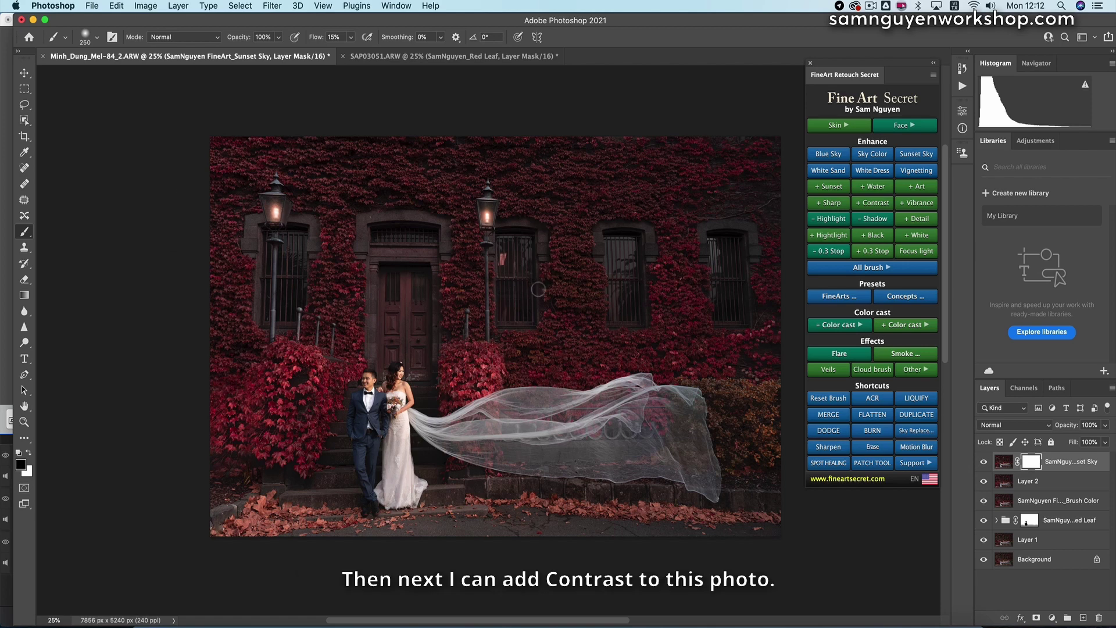
- Apply the + Contrast enhancement twice, group the two contrast layers, and compare the photo with and without the group
left_click(876, 202)
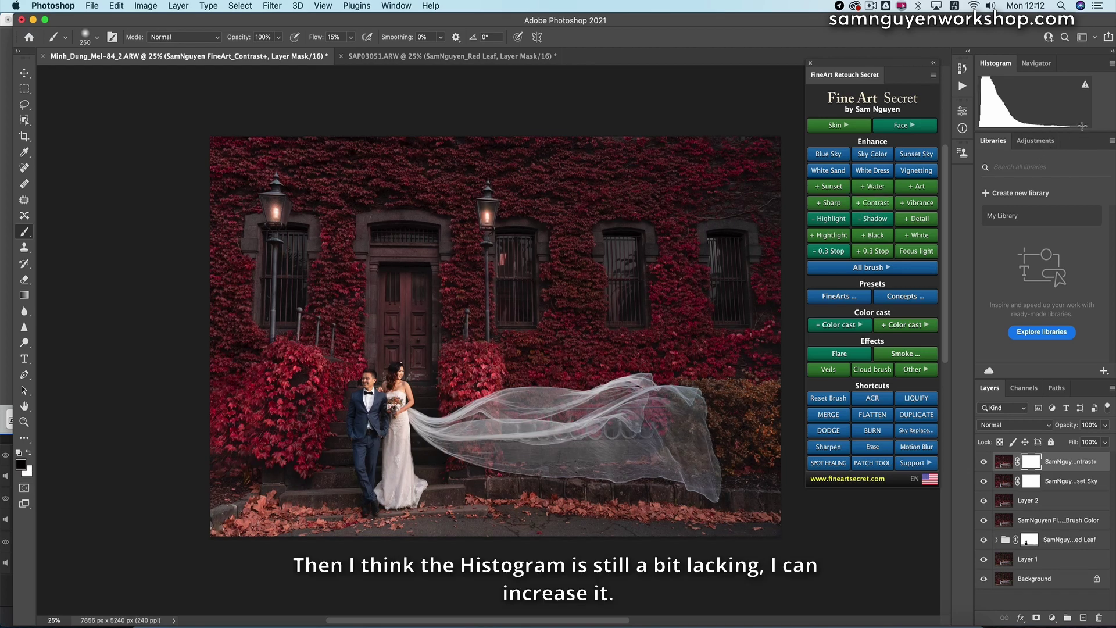
left_click(877, 203)
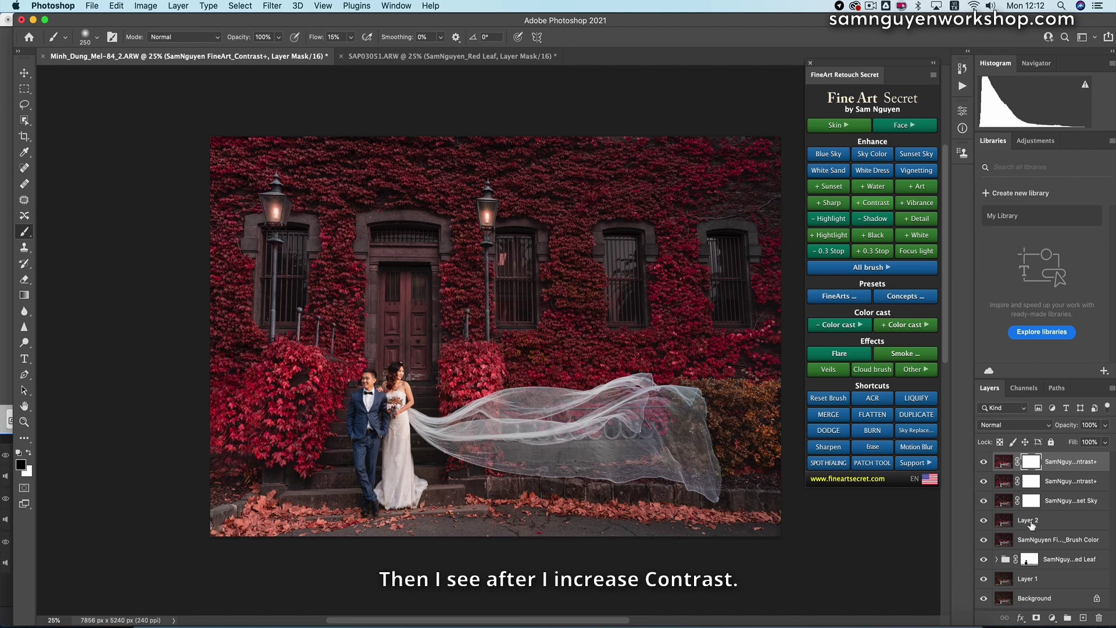
left_click(1006, 480, "shift")
key("super+g")
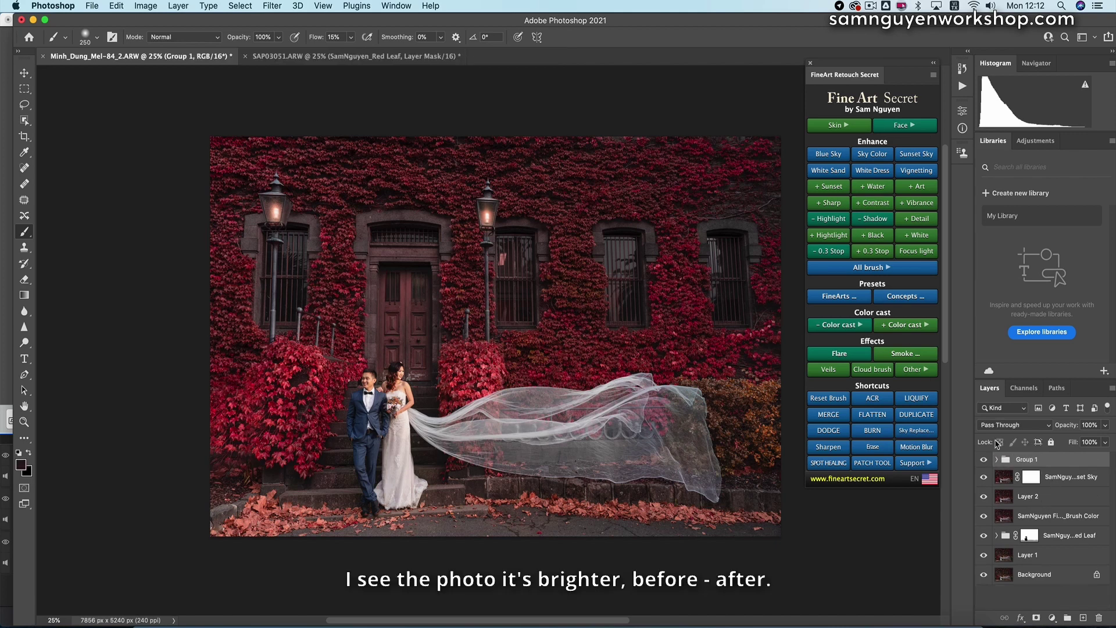
left_click(982, 460)
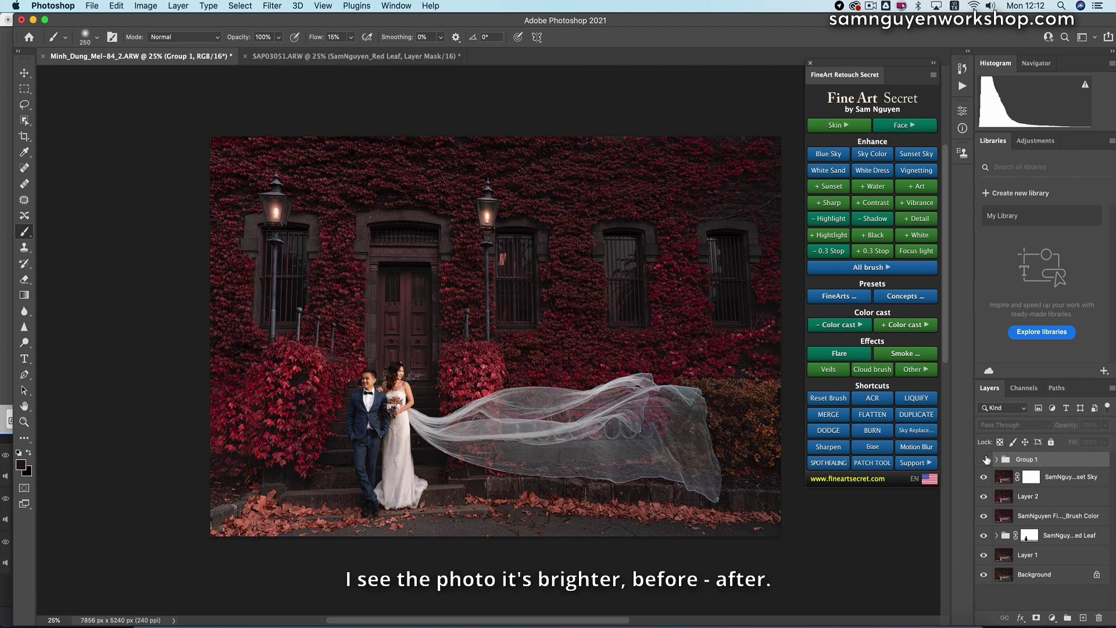
left_click(983, 460)
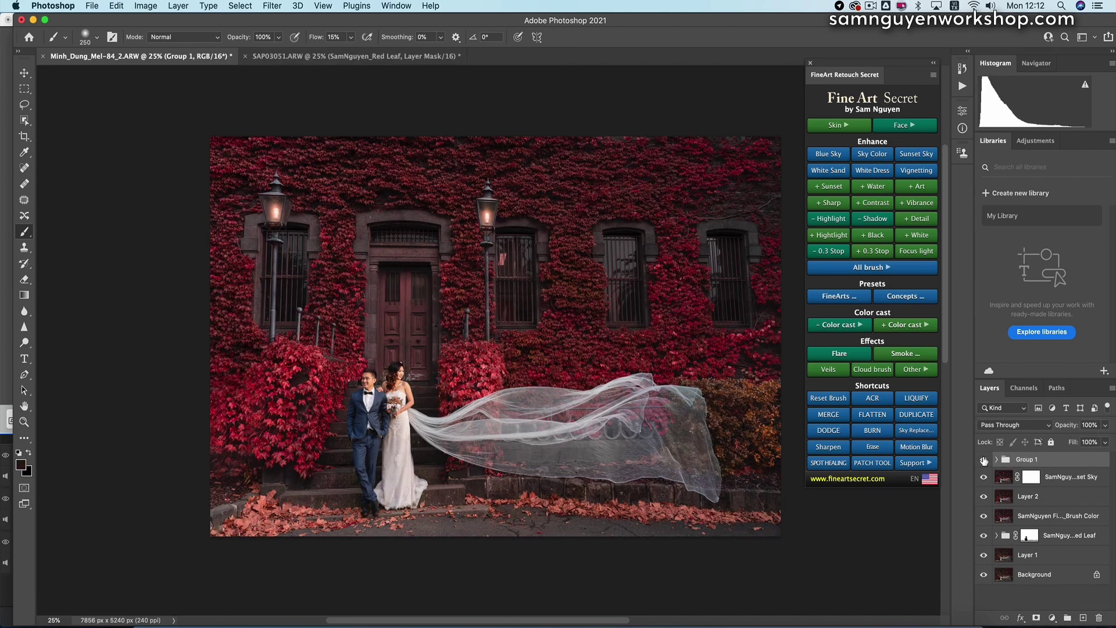
- Group all layers above the Background, merge the group into a single layer, and compare it with the original photo
left_click(1051, 554, "shift")
key("super+g")
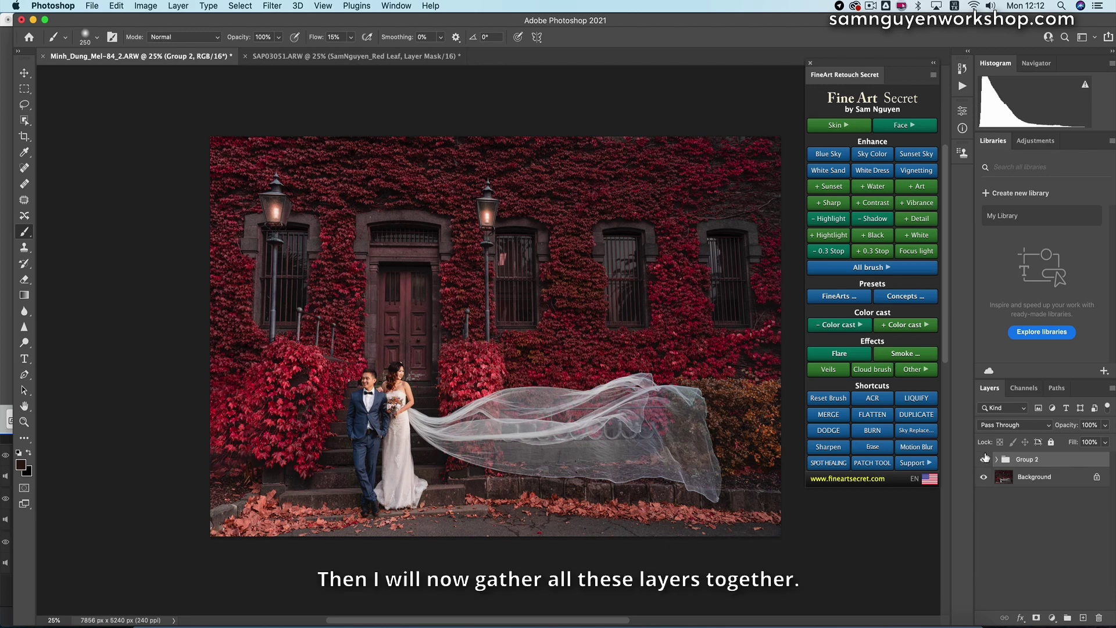
key("super+e")
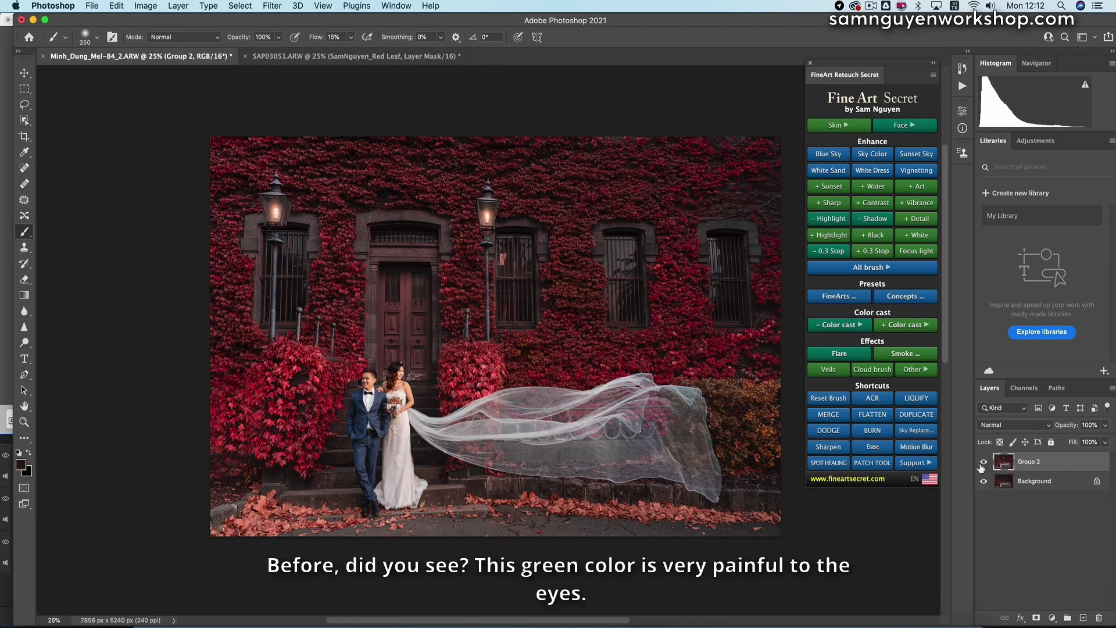
left_click(983, 462)
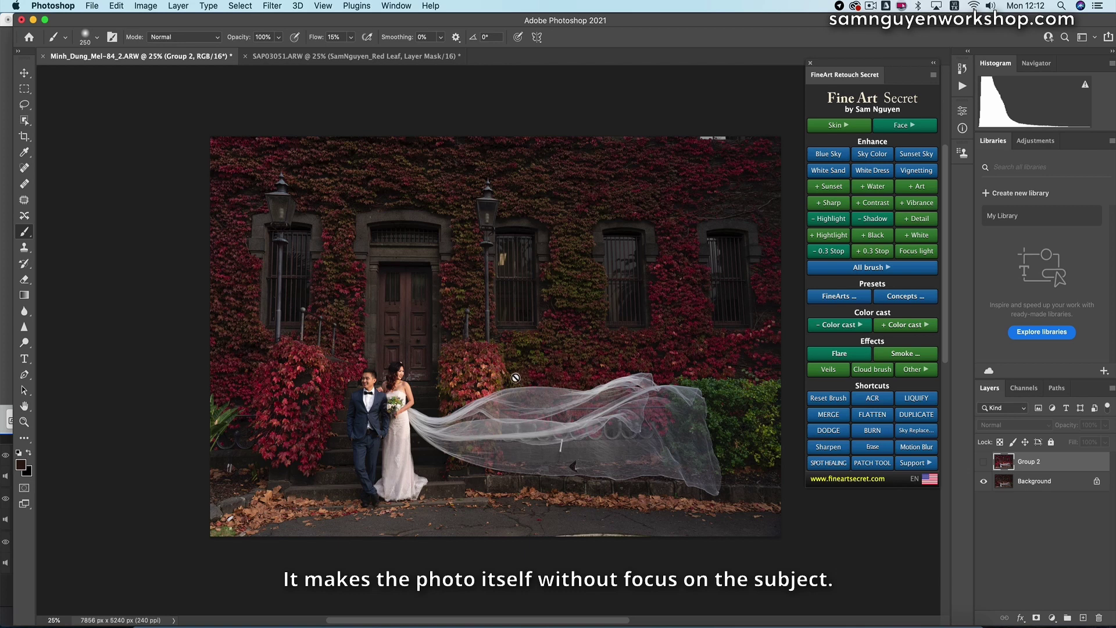
left_click(984, 462)
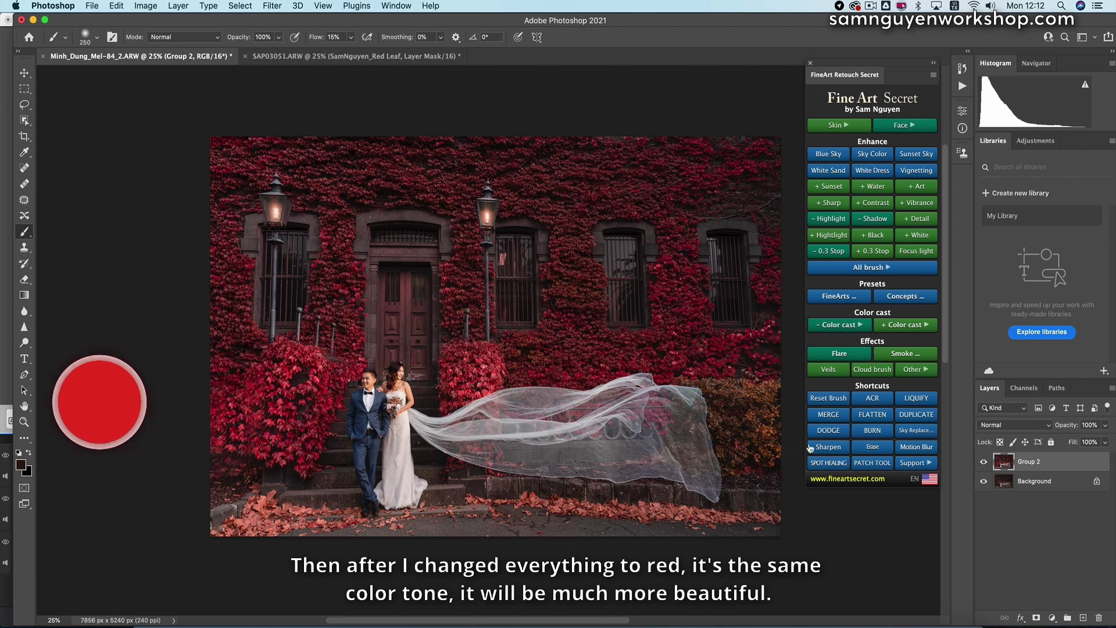
- Add the White Skin 3 effect, paint it onto the bride's face, and lower the layer's opacity to 26%
left_click(835, 127)
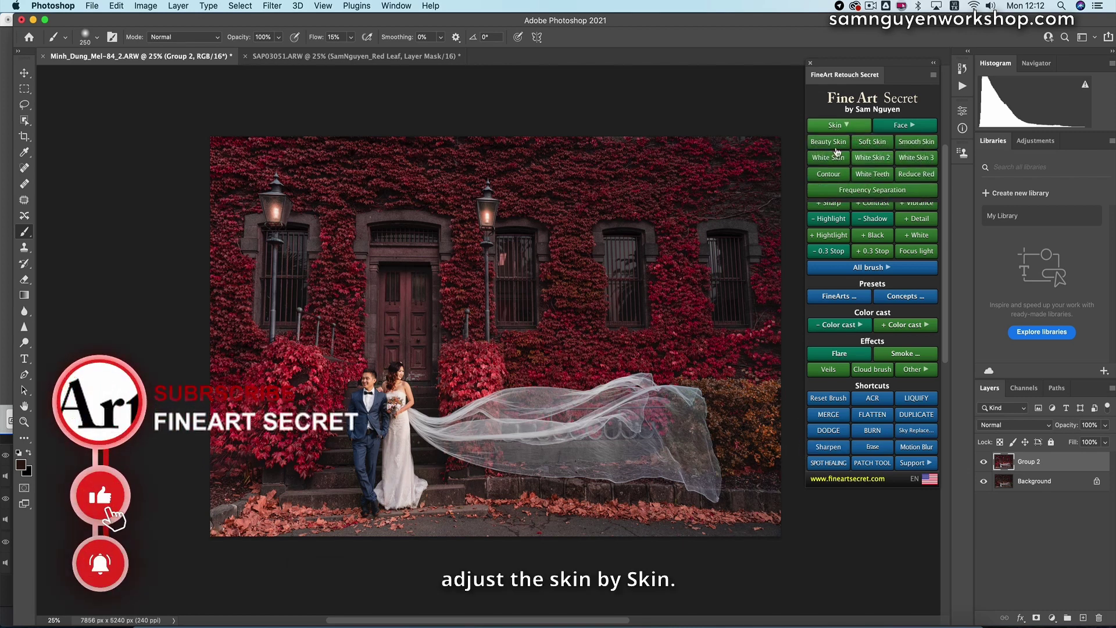
left_click(924, 159)
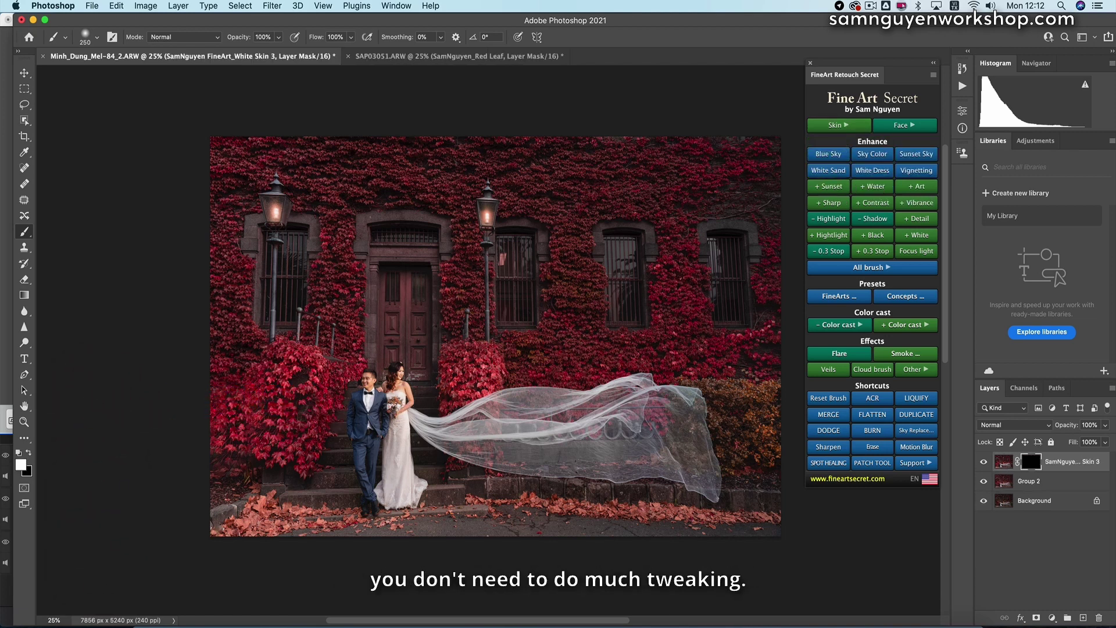
left_click_drag(410, 369, 401, 374)
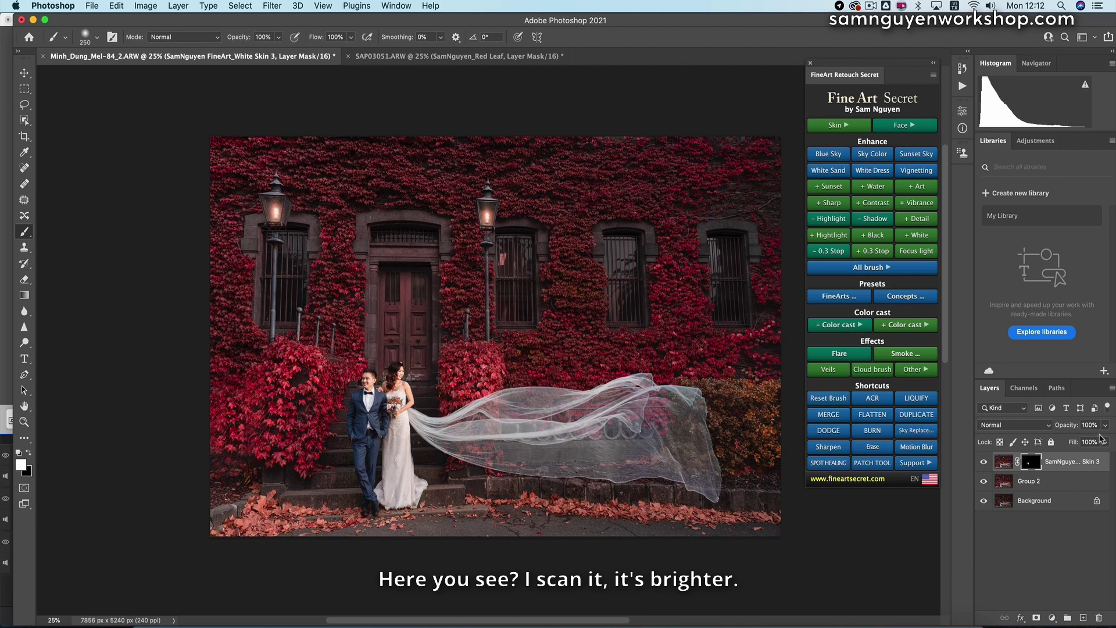
left_click_drag(1104, 424, 1066, 443)
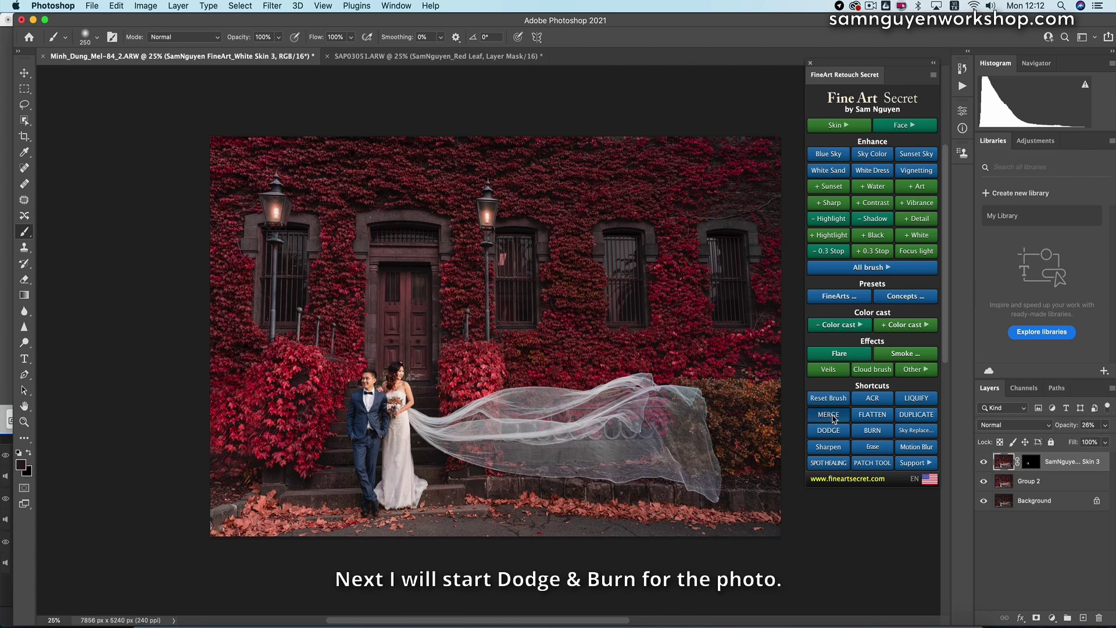
- Create a merged layer with the FineArt Merge shortcut and burn the ground around the couple's feet with a 1400 px brush at 10% midtone exposure
left_click(827, 416)
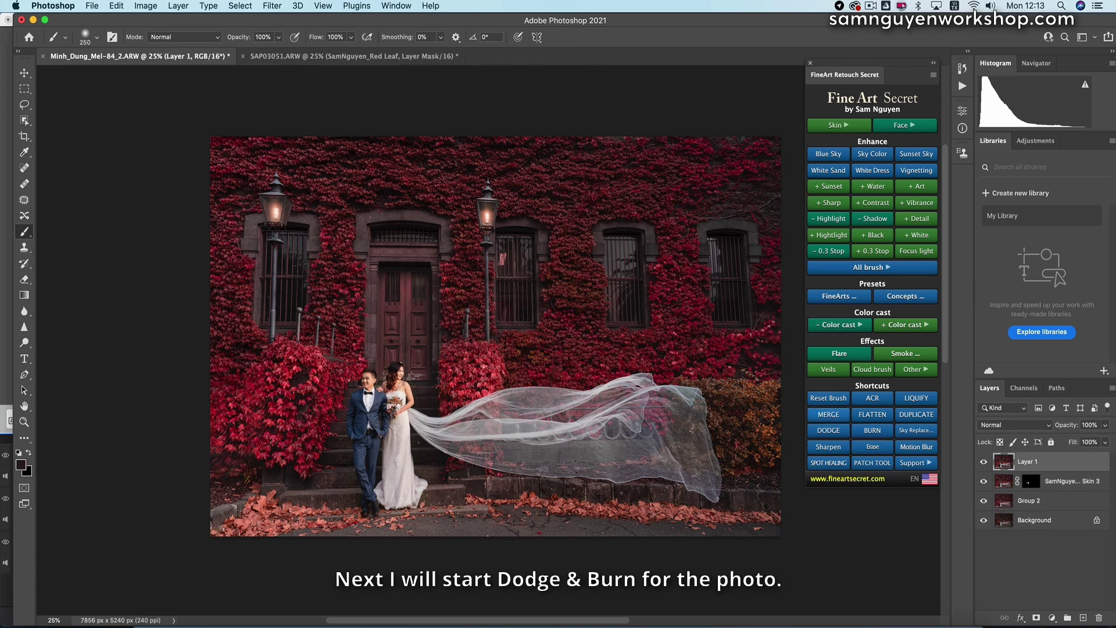
left_click(856, 431)
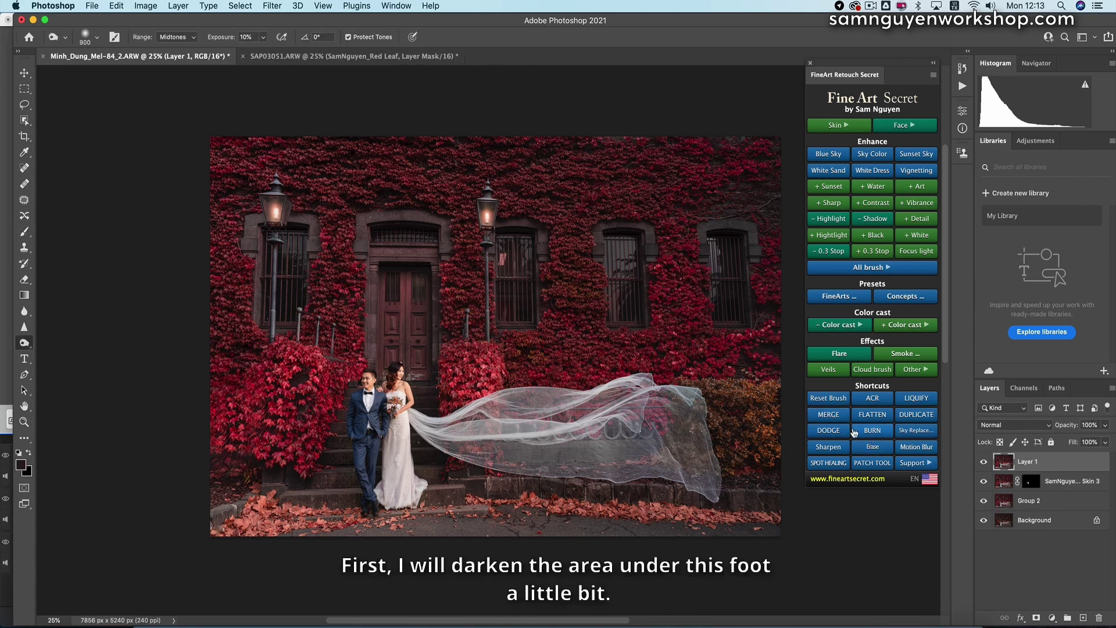
key("bracketright")
key("bracketright")
key("bracketright")
key("bracketright")
key("bracketright")
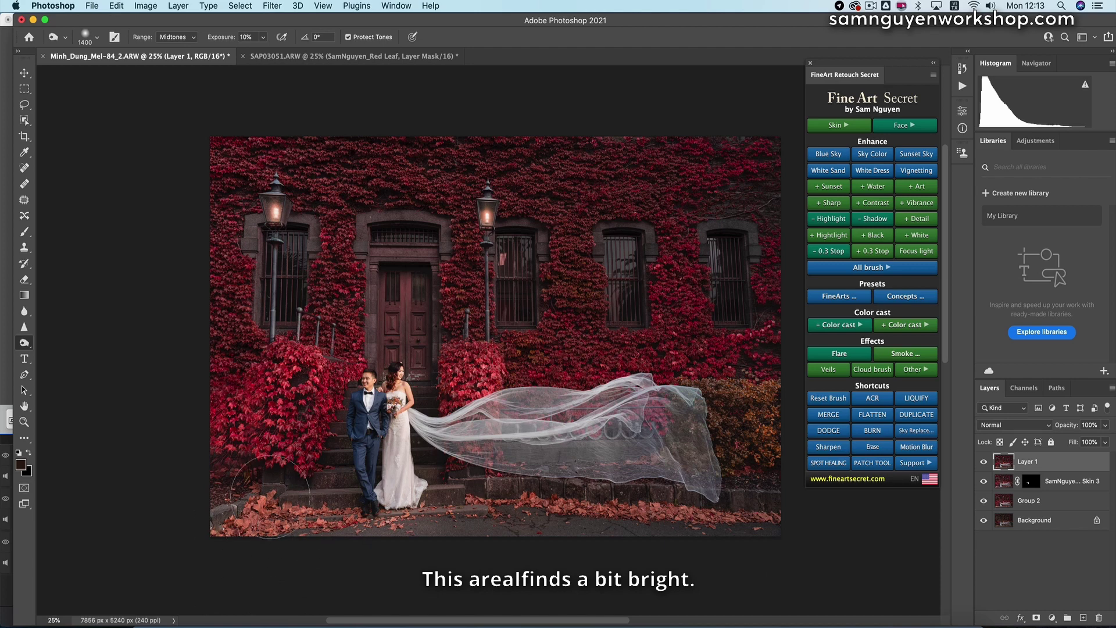
- Reduce the Burn brush to 800 px for darkening the smaller bright areas of the photo
key("bracketleft")
key("bracketleft")
key("bracketleft")
key("bracketleft")
key("bracketleft")
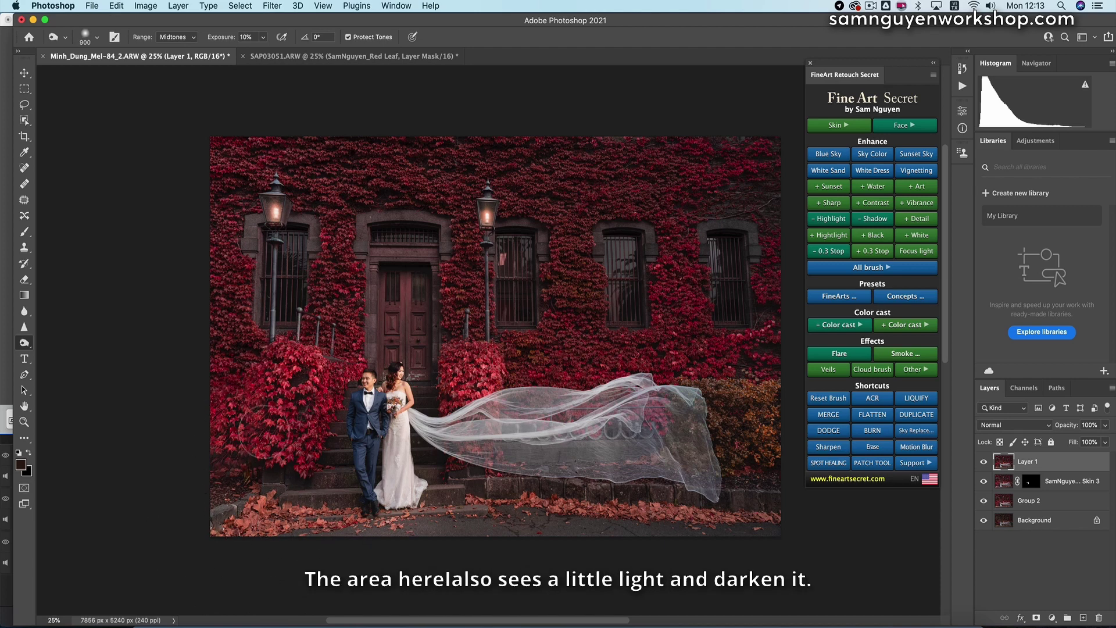
- Burn the smaller bright areas in the middle of the photo, varying the brush size between 200 and 500 px
key("bracketleft")
key("bracketleft")
key("bracketleft")
key("bracketleft")
key("bracketleft")
key("bracketleft")
key("bracketleft")
key("bracketleft")
key("bracketleft")
key("bracketleft")
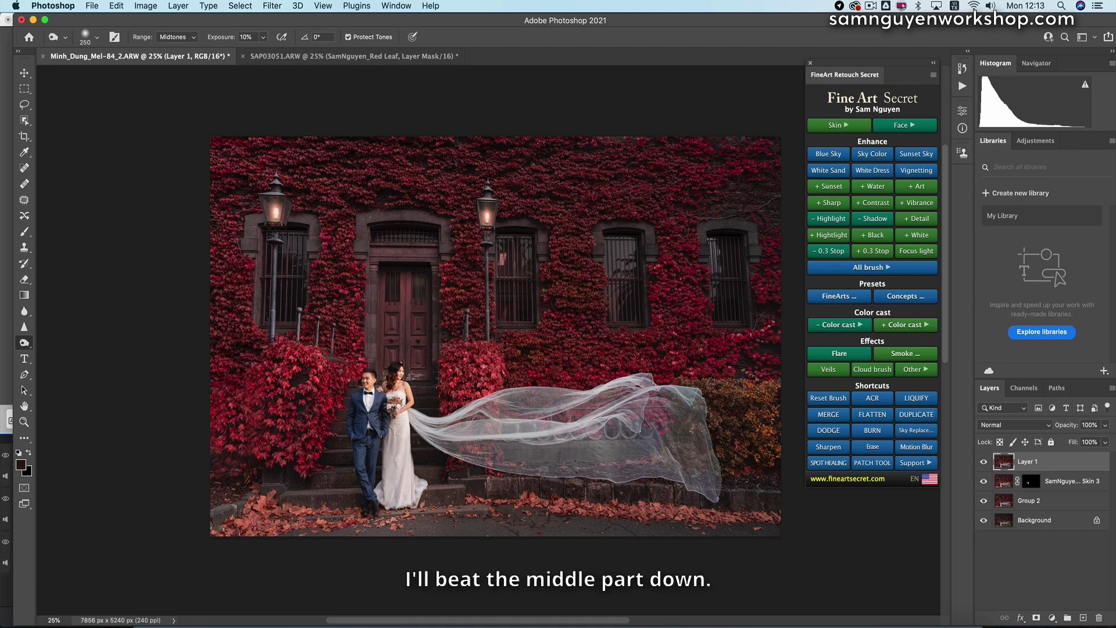
key("bracketright")
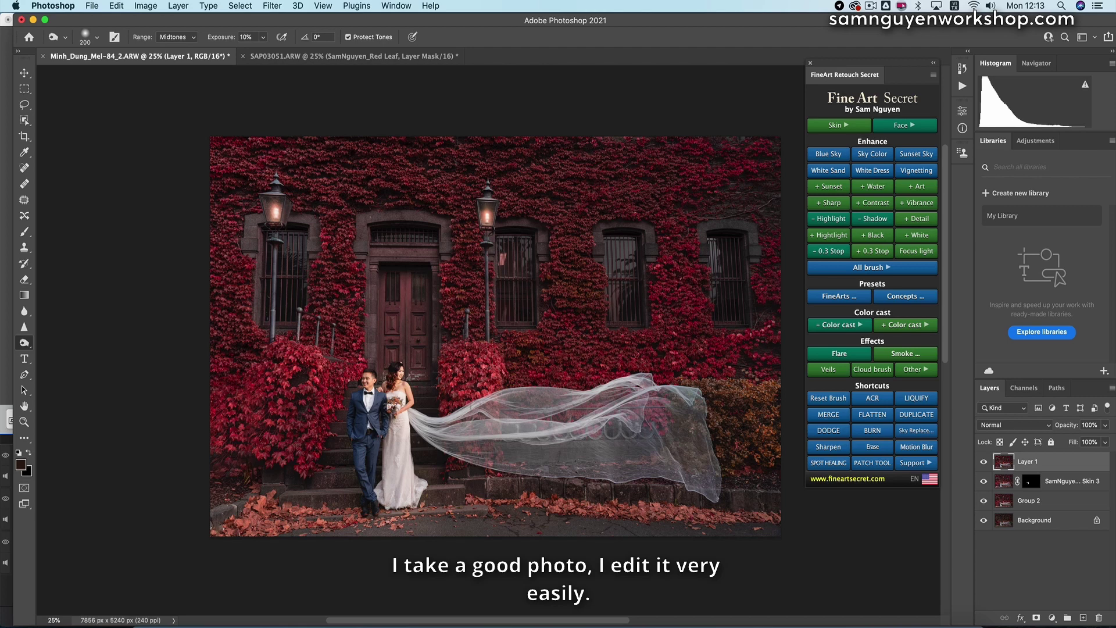
key("bracketright")
key("bracketright")
key("bracketright")
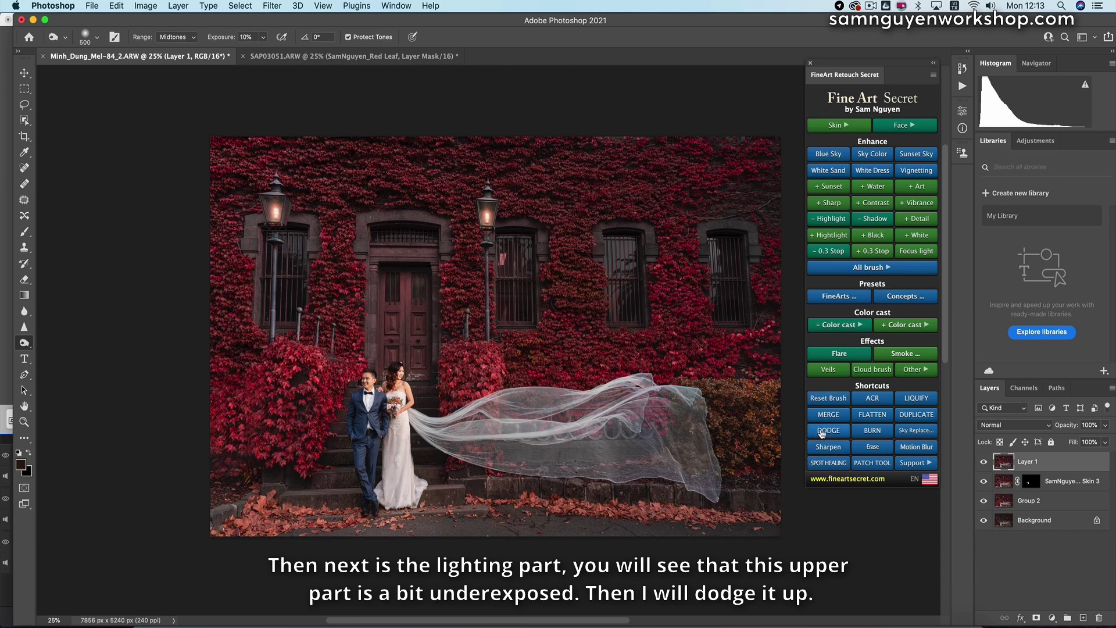
- Switch to the FineArt Dodge shortcut and lighten the upper ivy wall with a brush of about 1200 px at 10% midtone exposure
left_click(826, 430)
key("bracketright")
key("bracketright")
key("bracketright")
key("bracketright")
key("bracketright")
key("bracketright")
key("bracketright")
key("bracketright")
key("bracketright")
key("bracketright")
key("bracketright")
key("bracketright")
key("bracketright")
key("bracketright")
key("bracketright")
key("bracketright")
key("bracketright")
key("bracketright")
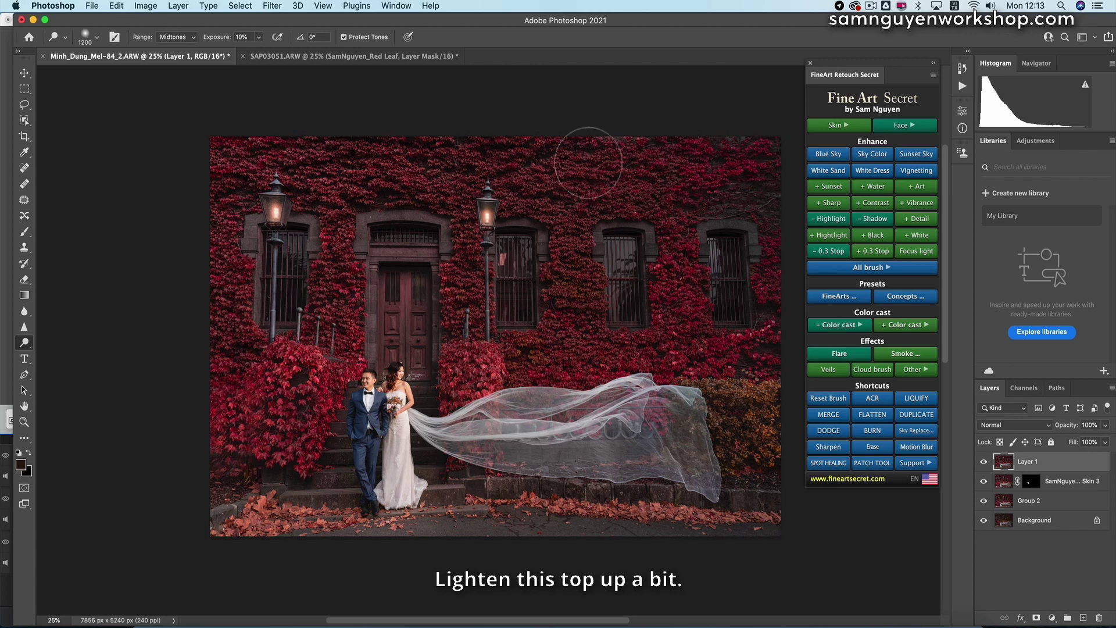
key("bracketright")
- Dodge the stone borders around the door and windows with a smaller brush of 200 to 300 px
key("bracketleft")
key("bracketleft")
key("bracketleft")
key("bracketleft")
key("bracketleft")
key("bracketleft")
key("bracketleft")
key("bracketleft")
key("bracketleft")
key("bracketleft")
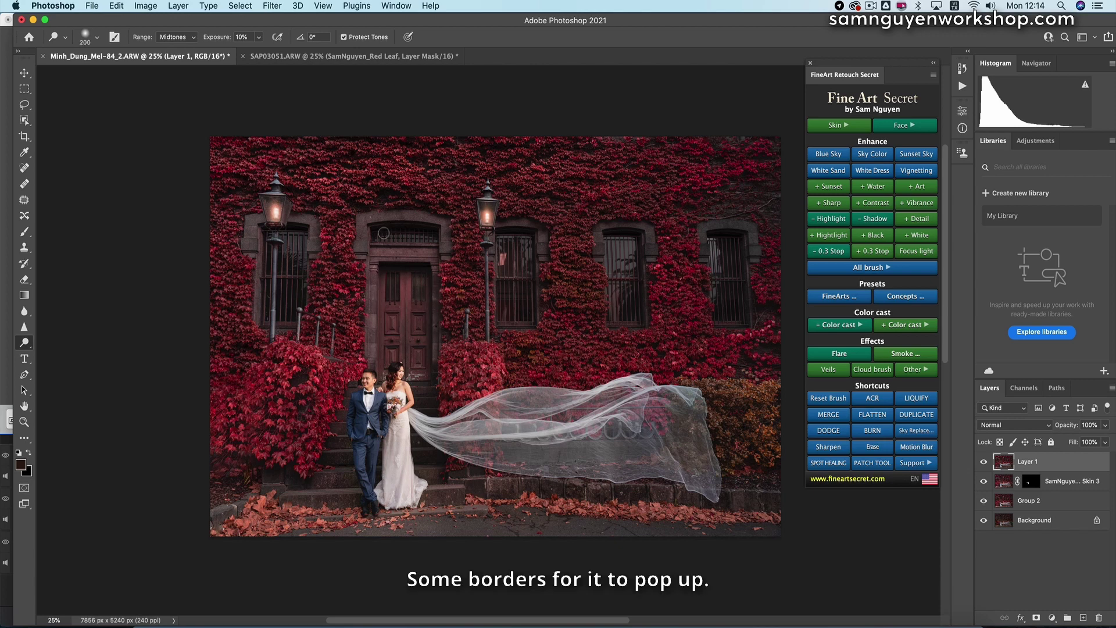
key("bracketright")
key("bracketright")
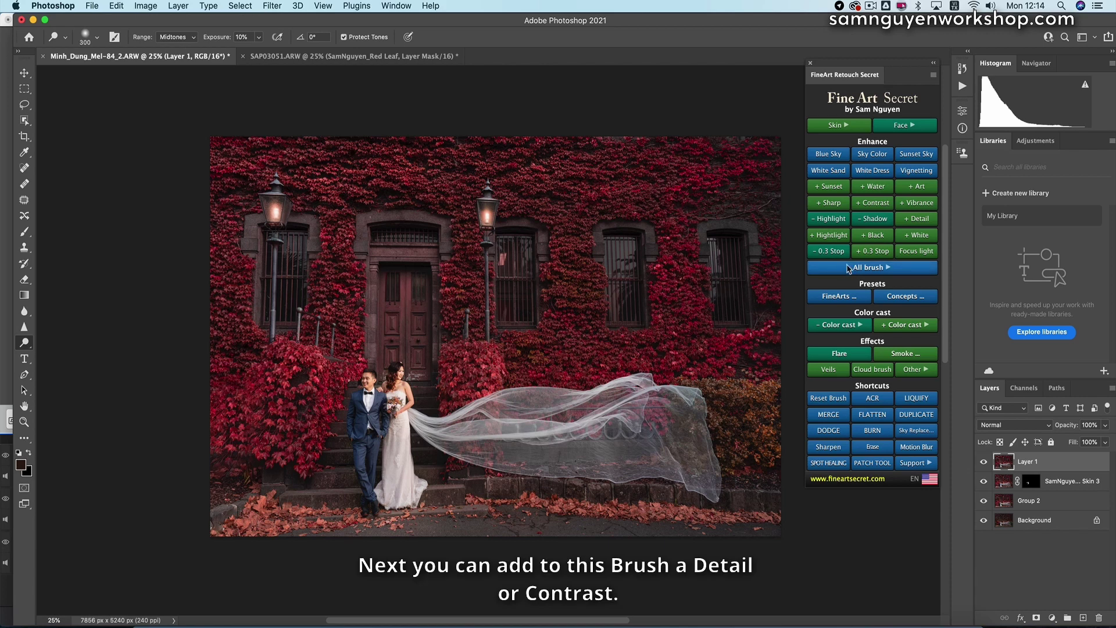
- Add the FineArt Contrast+ brush effect and paint it onto the upper ivy wall with a 500 px brush
left_click(877, 267)
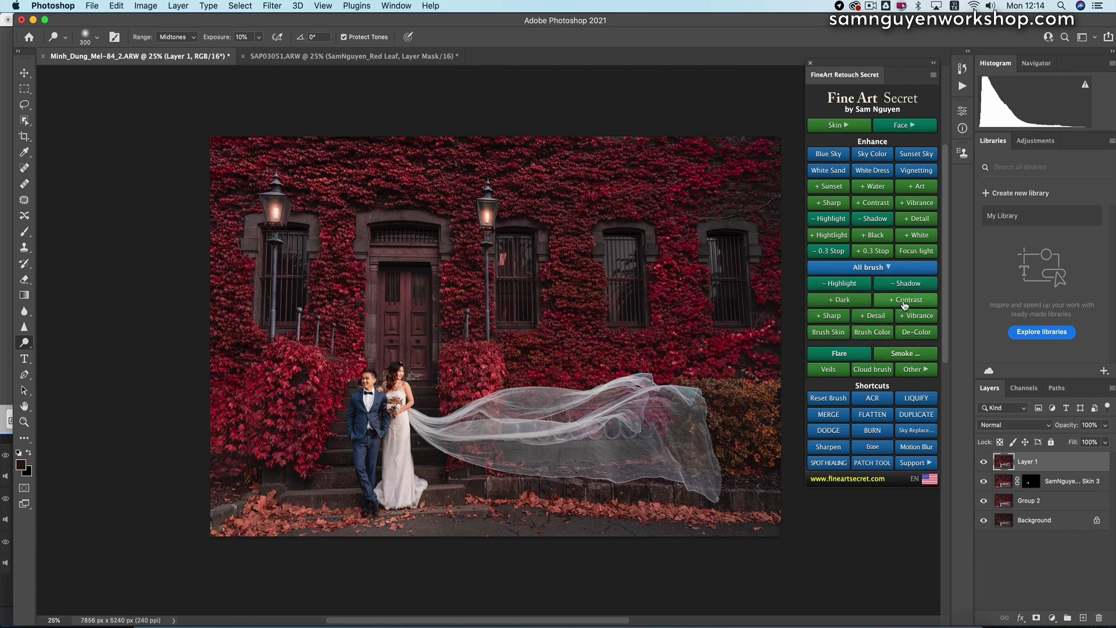
left_click(919, 303)
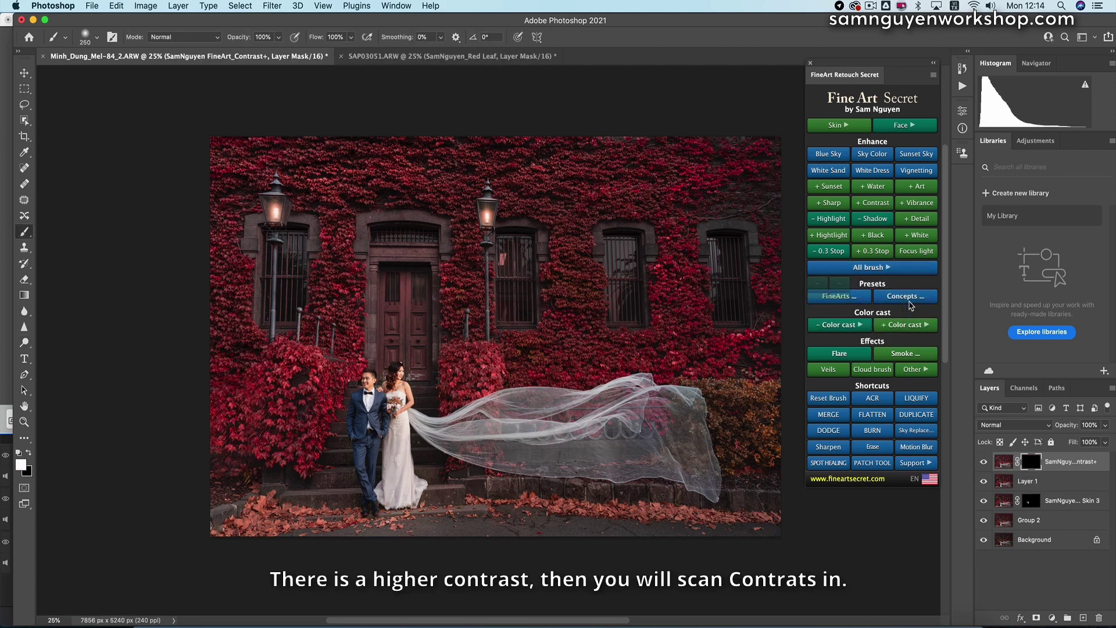
key("bracketright")
key("bracketright")
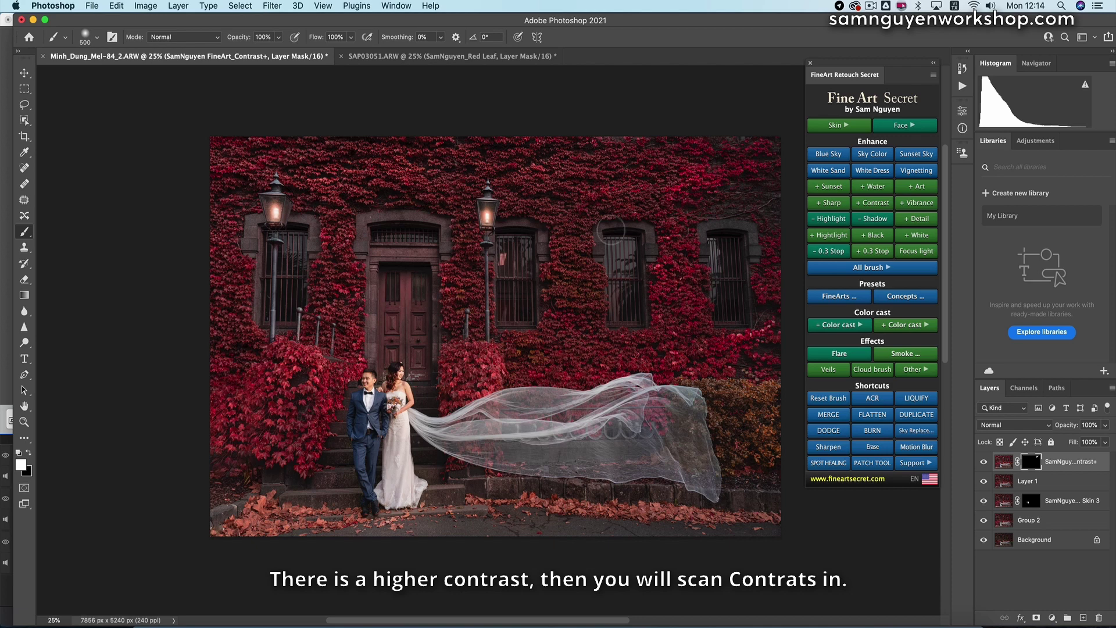
mouse_move(545, 179)
left_mouse_down()
mouse_move(587, 185)
mouse_move(546, 210)
mouse_move(398, 180)
mouse_move(441, 178)
left_mouse_up()
key("bracketleft")
key("bracketleft")
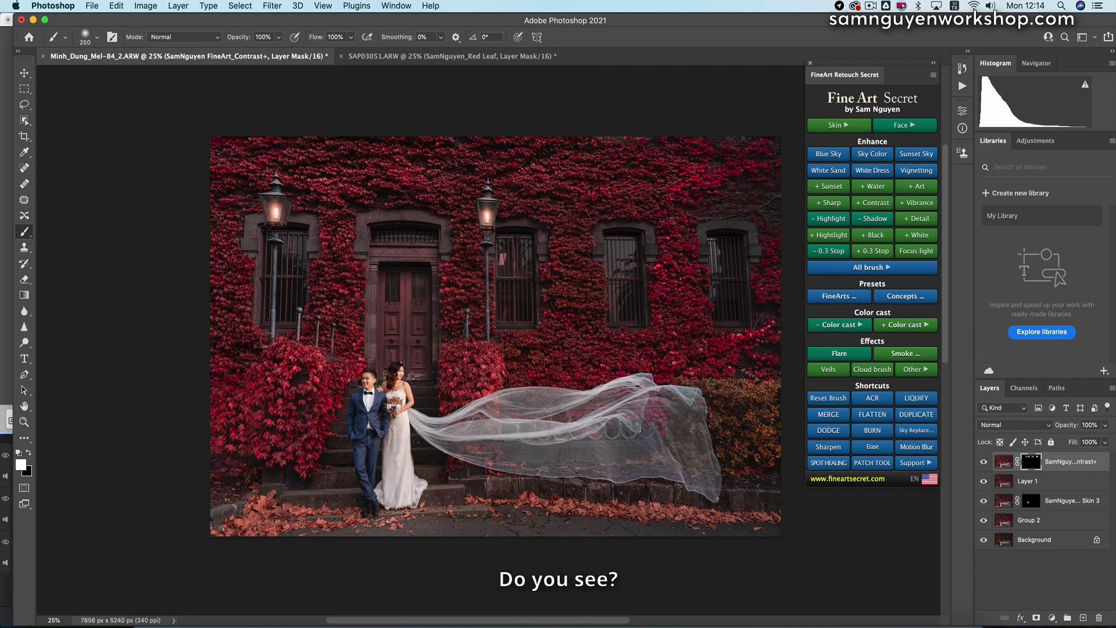
- Paint the Contrast+ effect around the door and lower foliage at 300 px, and reduce the brush to 90 px for finer areas
key("bracketright")
mouse_move(352, 296)
left_mouse_down()
mouse_move(571, 312)
mouse_move(571, 346)
left_mouse_up()
key("bracketleft")
key("bracketleft")
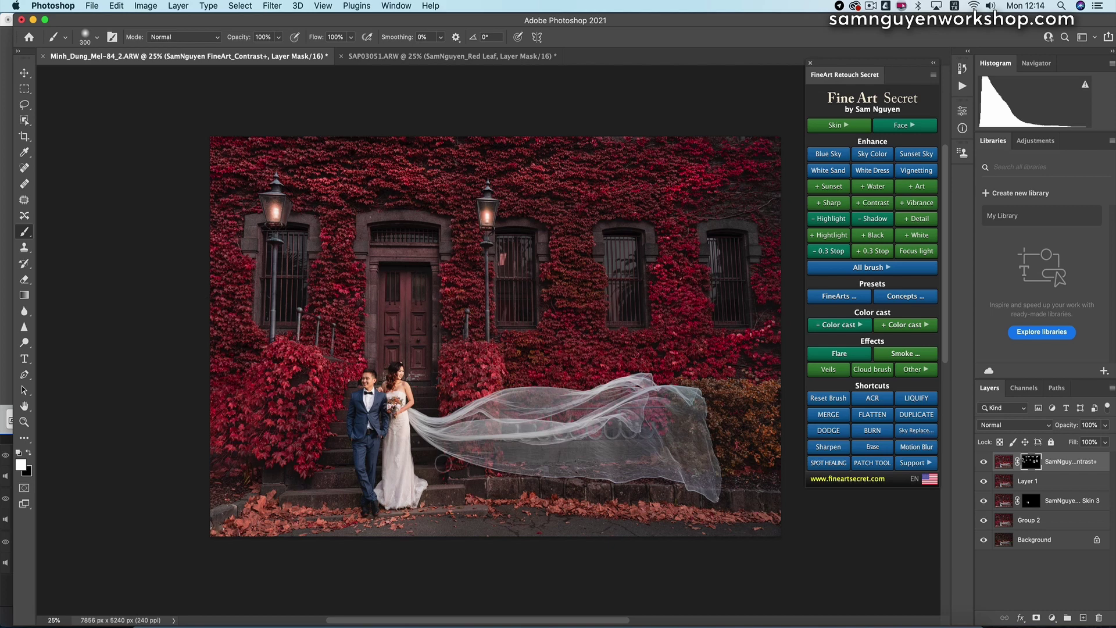
key("bracketleft")
key("bracketleft")
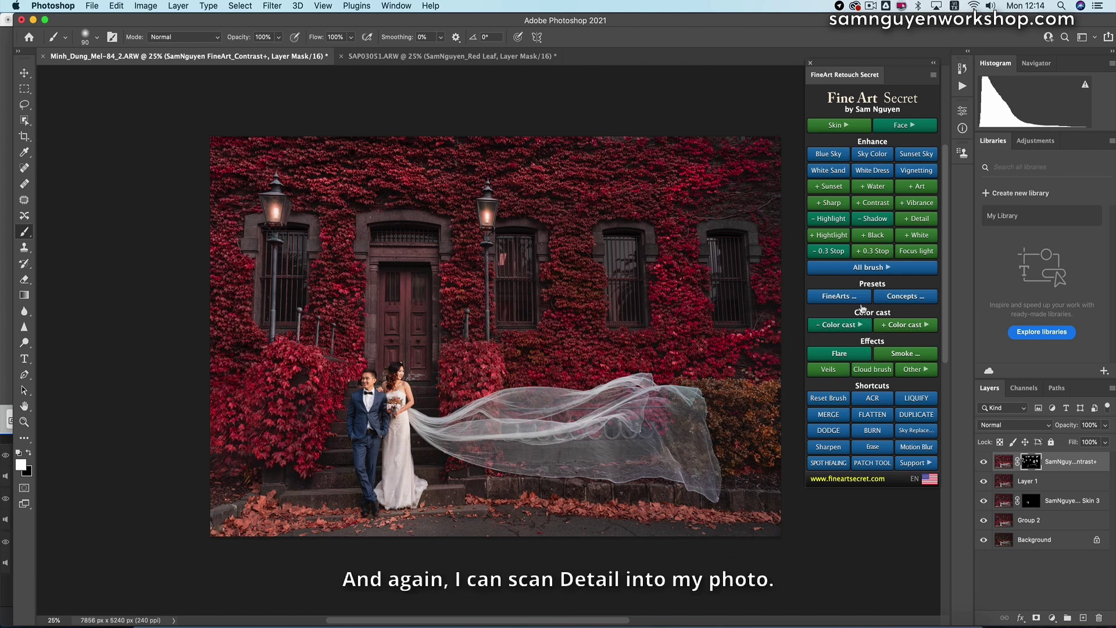
- Add the FineArt Detail+ brush effect and paint it over the door, windows and ground, enlarging the brush to 1000 px
left_click(872, 265)
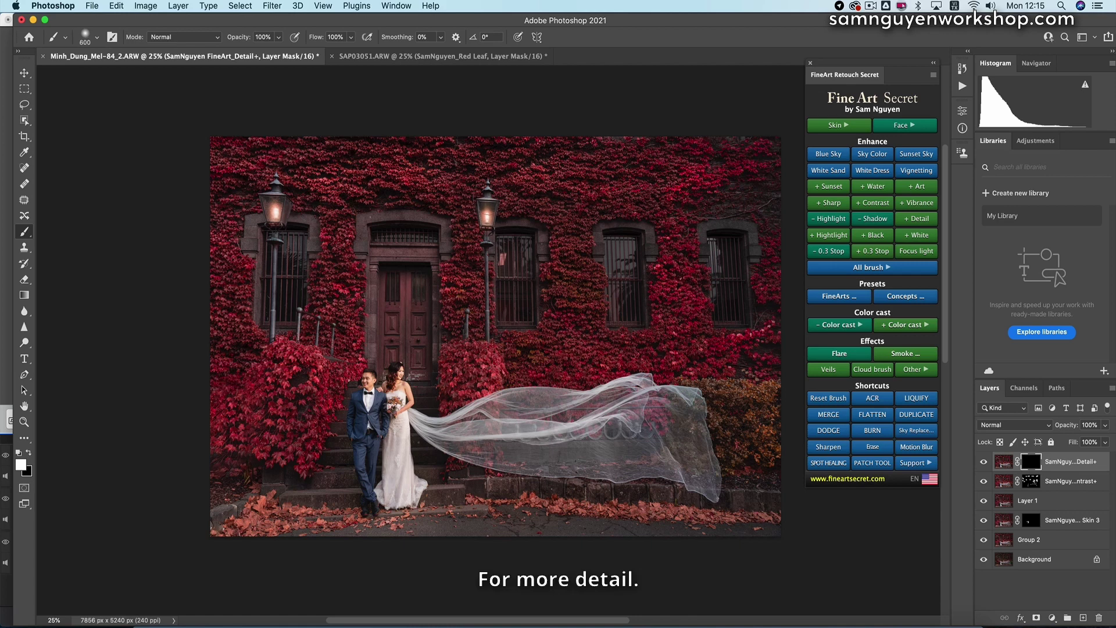
key("]")
mouse_move(397, 232)
left_mouse_down()
mouse_move(378, 327)
mouse_move(405, 313)
mouse_move(428, 339)
mouse_move(436, 322)
mouse_move(406, 244)
mouse_move(297, 228)
mouse_move(279, 232)
mouse_move(270, 317)
mouse_move(480, 267)
mouse_move(512, 242)
mouse_move(609, 314)
mouse_move(634, 278)
mouse_move(641, 302)
mouse_move(712, 250)
mouse_move(737, 268)
mouse_move(734, 327)
left_mouse_up()
key("]")
key("]")
key("]")
key("]")
mouse_move(411, 528)
left_mouse_down()
mouse_move(284, 546)
mouse_move(231, 514)
mouse_move(353, 536)
mouse_move(287, 537)
mouse_move(637, 495)
mouse_move(519, 517)
mouse_move(737, 530)
left_mouse_up()
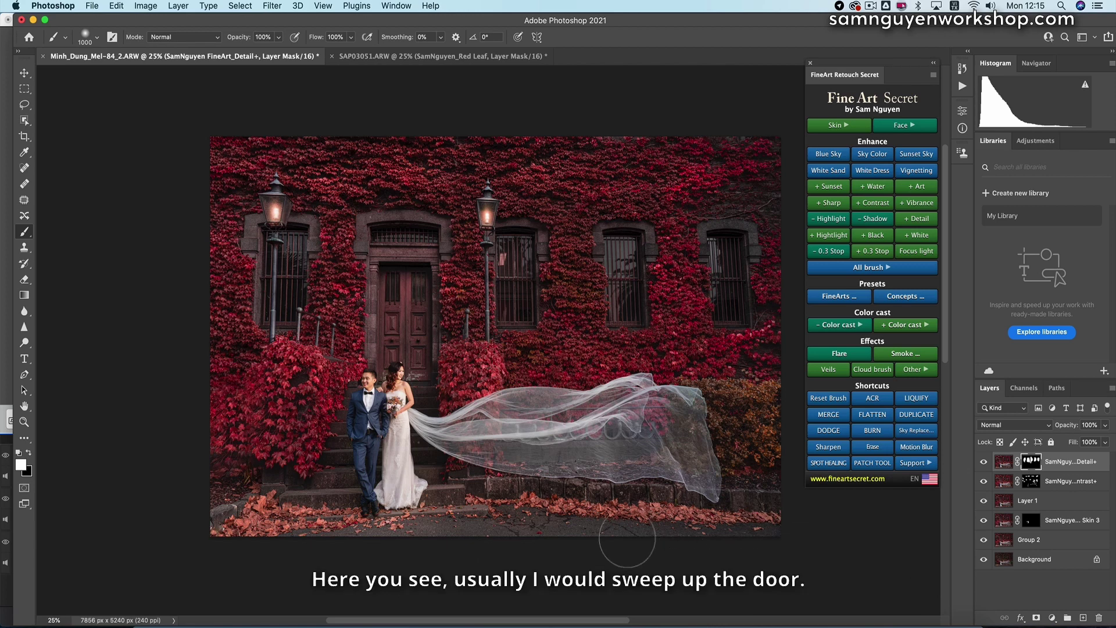
- Paint the Detail+ effect onto the dress and other areas needing detail, using brush sizes from 300 to 600 px
key("bracketleft")
key("bracketleft")
key("bracketleft")
key("bracketleft")
key("bracketleft")
key("bracketleft")
key("bracketleft")
key("bracketleft")
key("bracketleft")
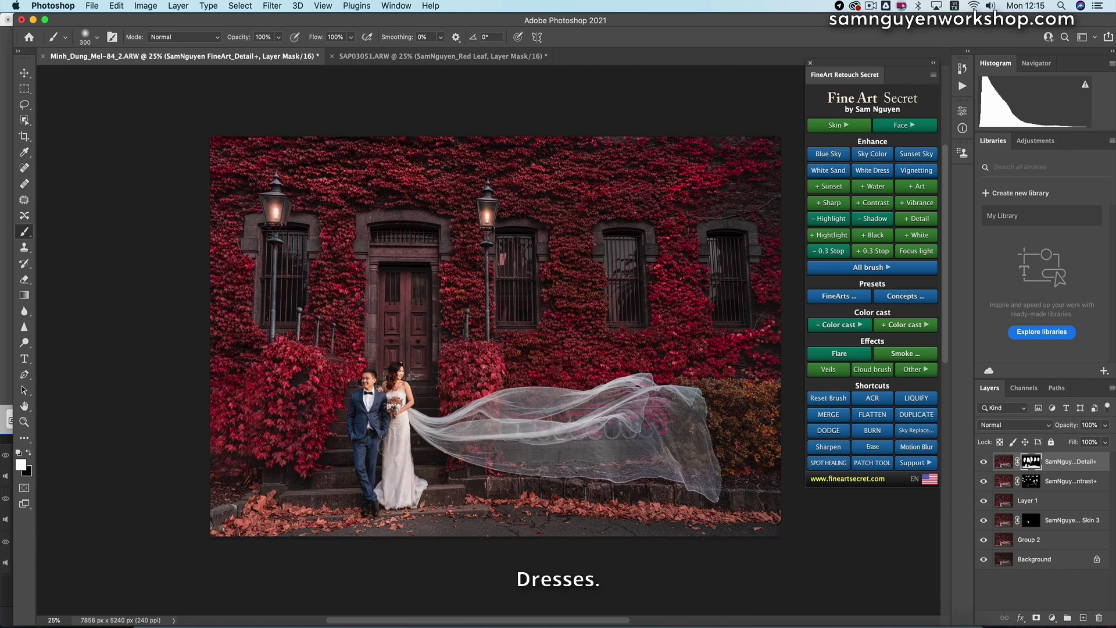
key("bracketleft")
key("bracketright")
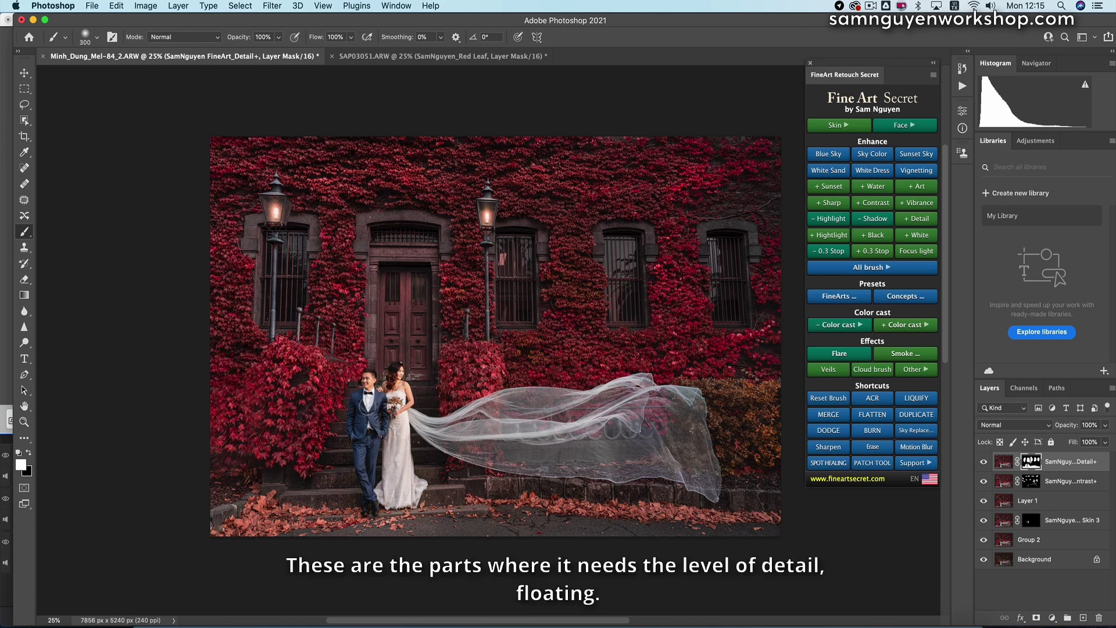
key("bracketright")
key("bracketright")
key("bracketright")
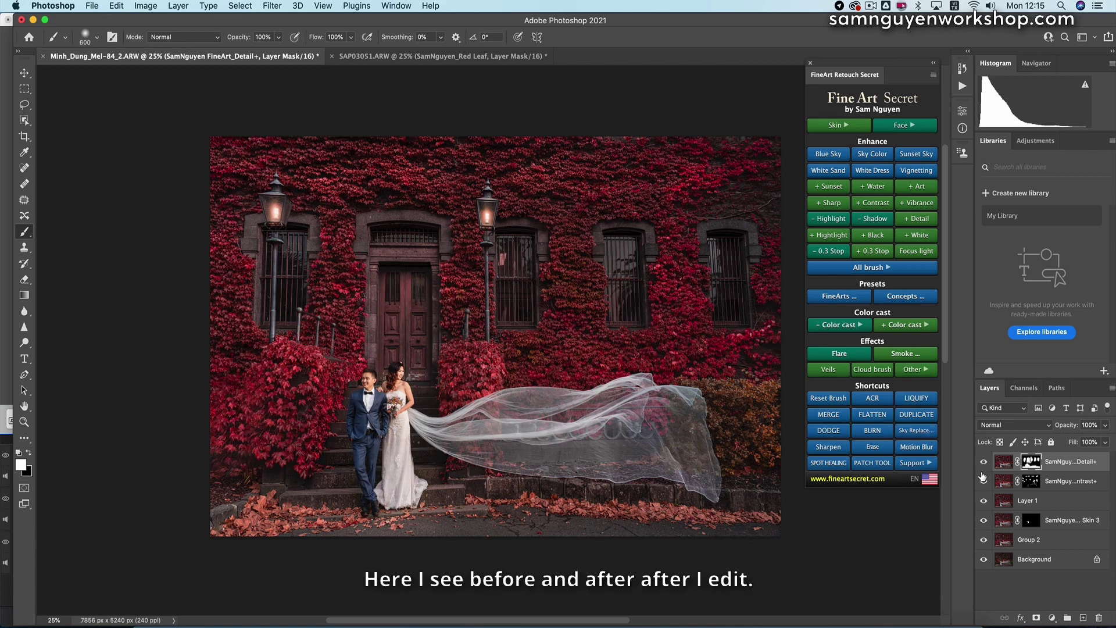
- Group all layers above Group 2 and toggle the group's visibility to compare the light edits before and after
left_click(1004, 523)
key("super+g")
left_click(982, 460)
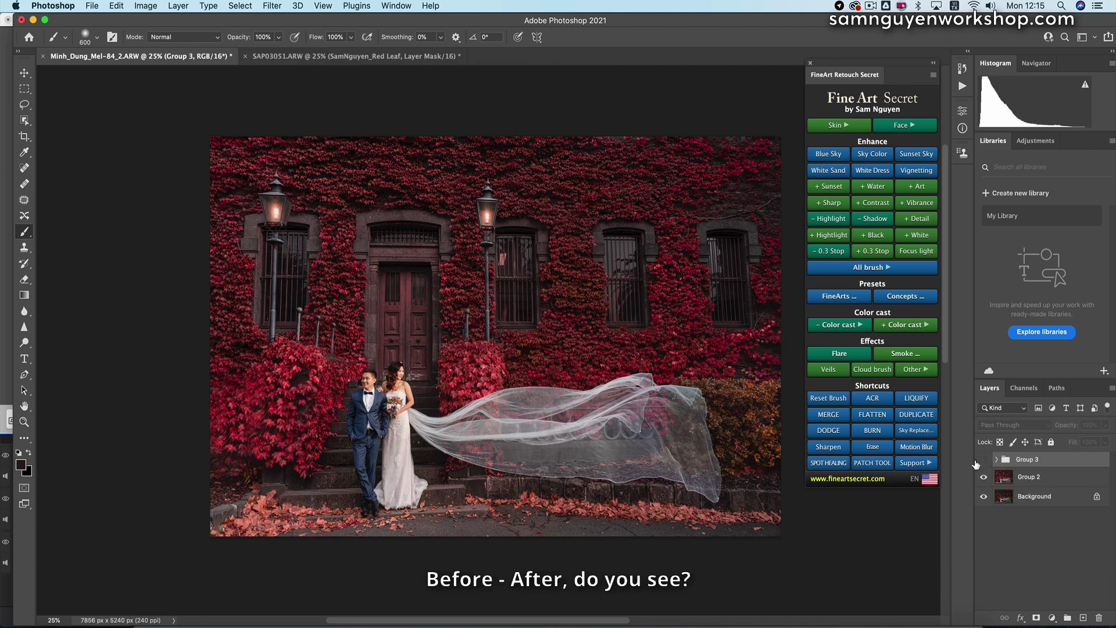
left_click(983, 461)
left_click(983, 460)
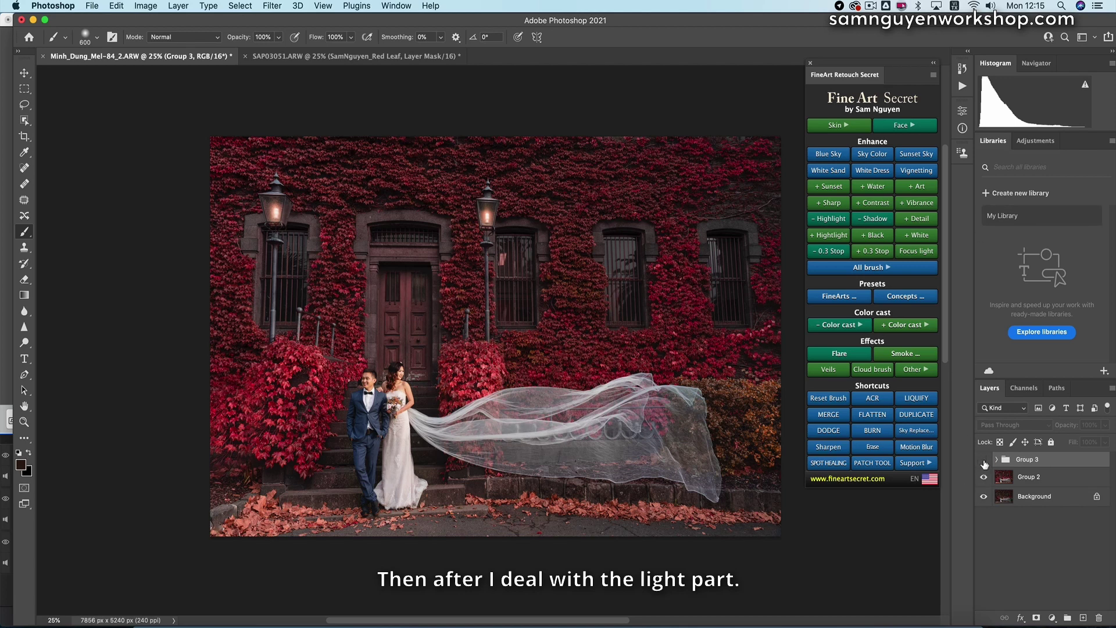
left_click(983, 460)
left_click(983, 460)
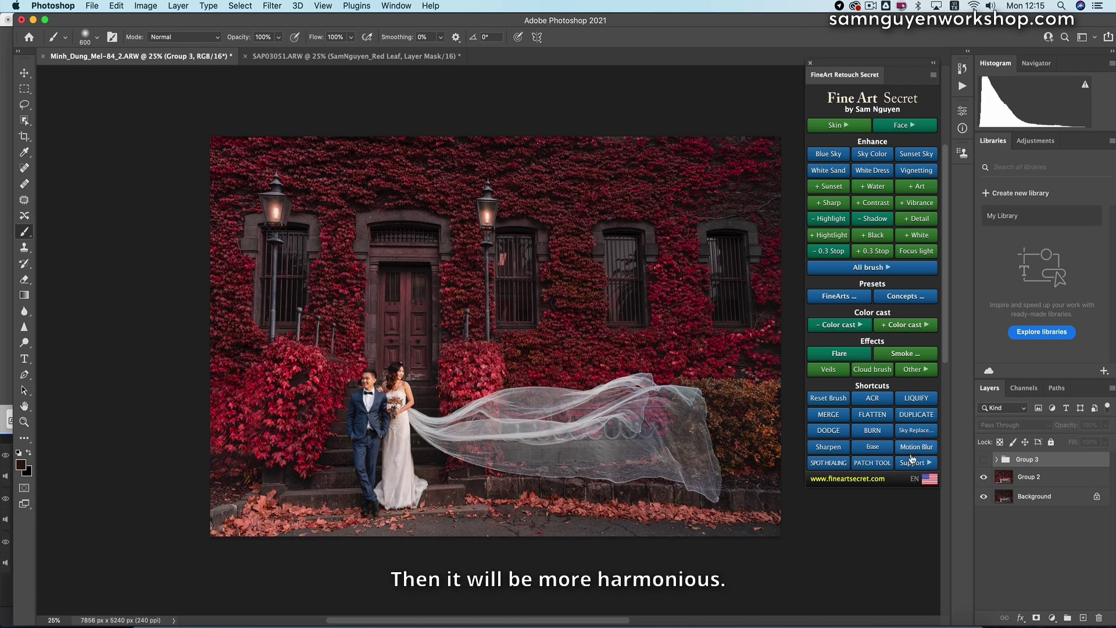
left_click(982, 460)
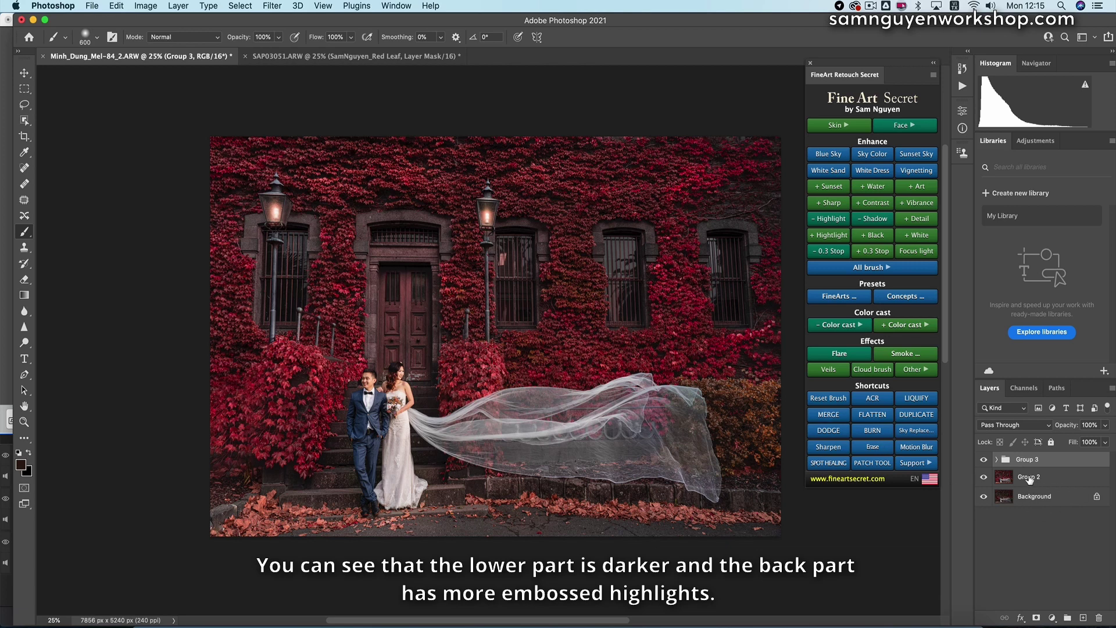
- Create a merged layer with FineArt Merge, group everything above the Background, and compare the group with the original photo
left_click(834, 417)
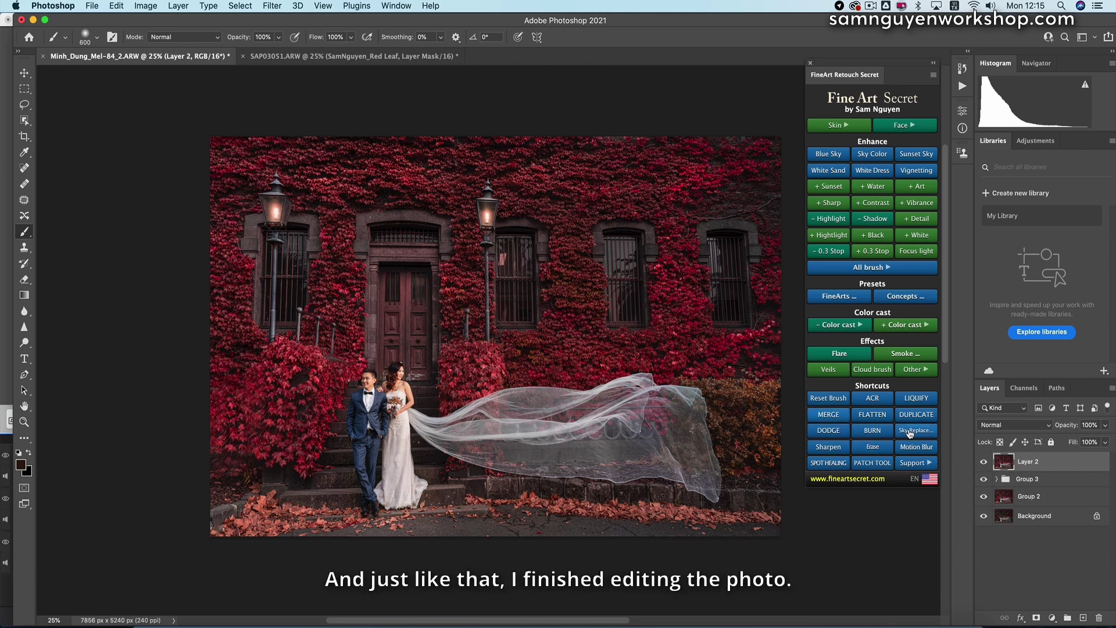
key("super+g")
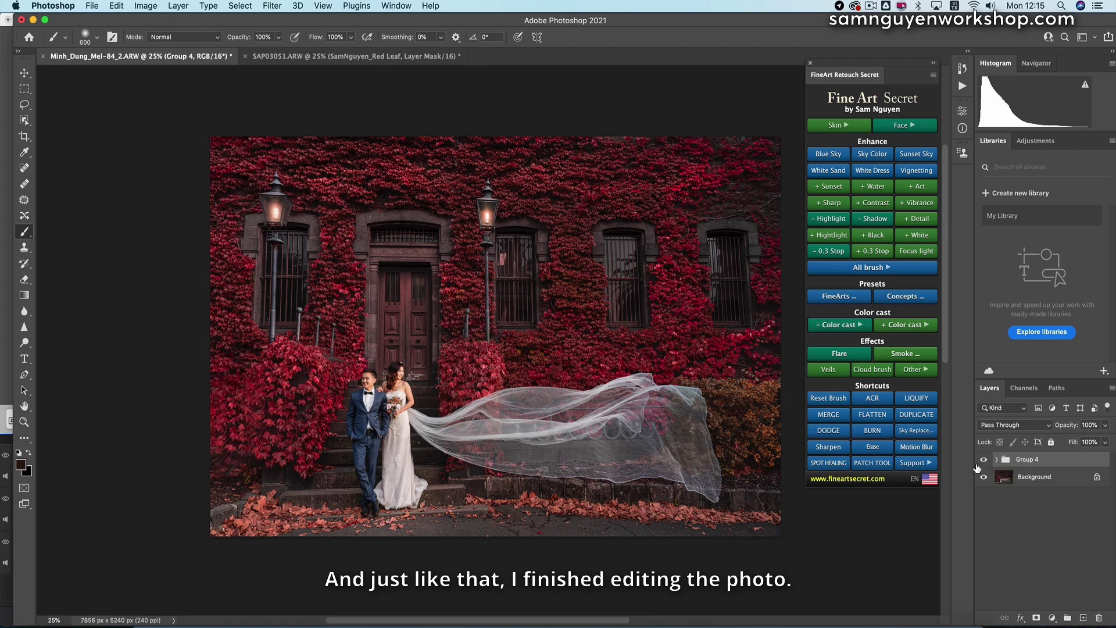
left_click(983, 459)
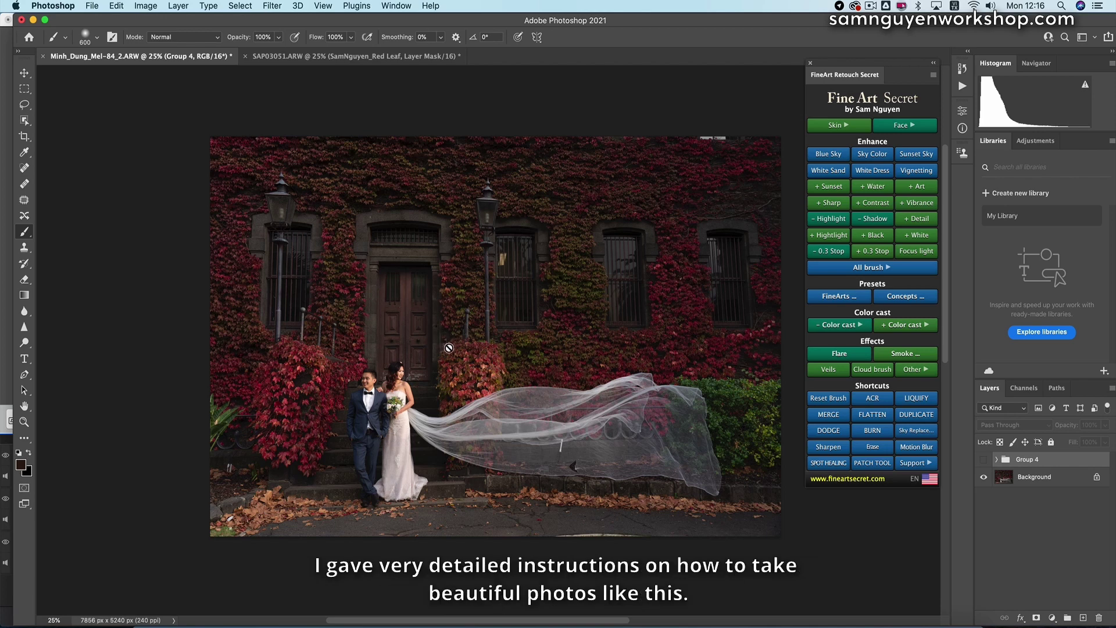
left_click(982, 460)
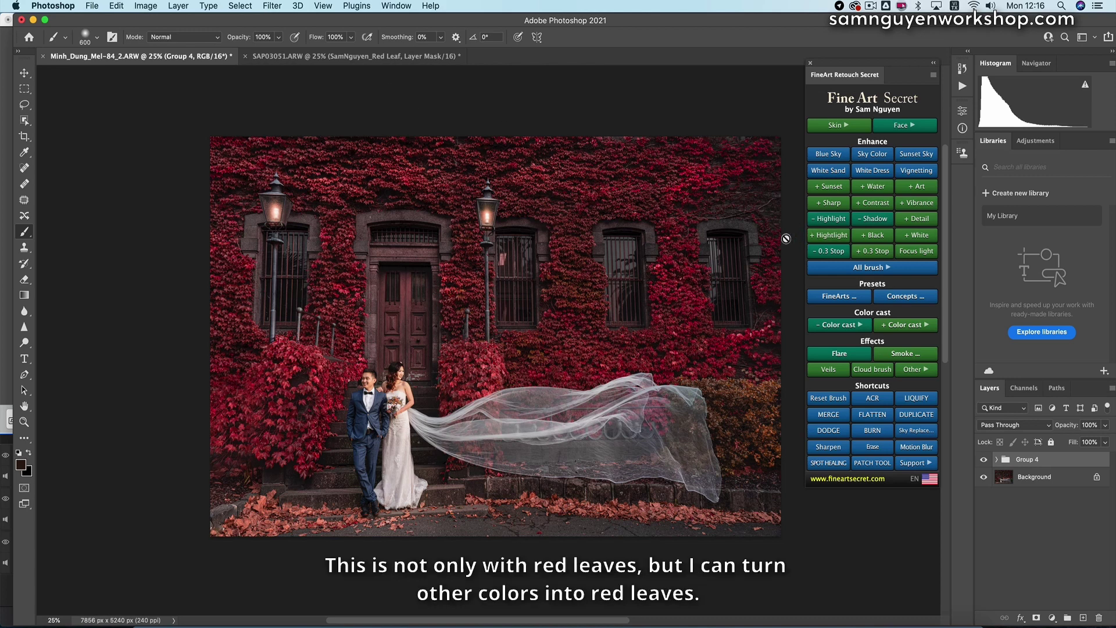
- View the Red Leaf example in SAP03051.ARW and return to the wedding photo
left_click(329, 57)
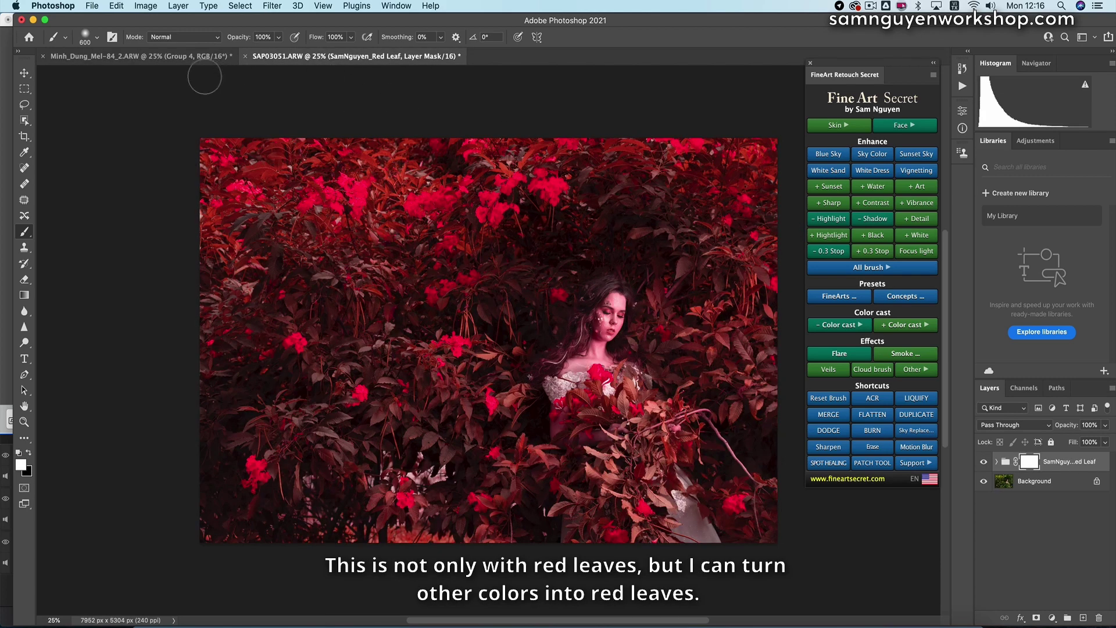
left_click(192, 59)
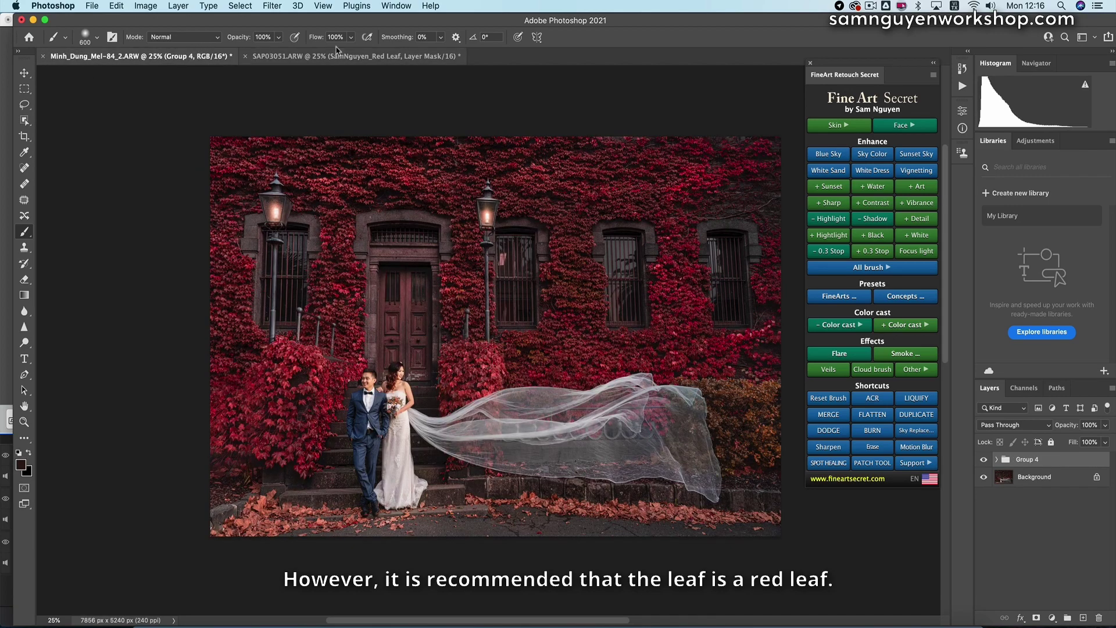